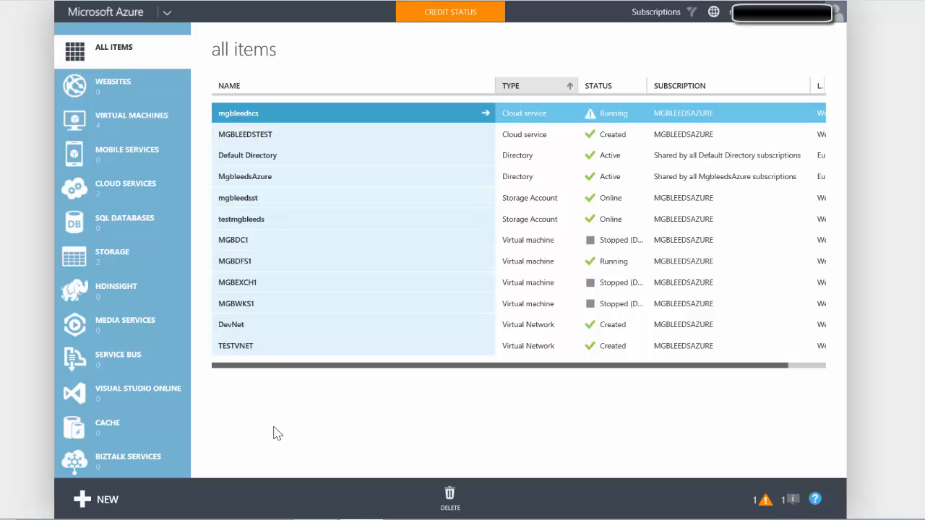
Start a new virtual machine from the gallery, using the Windows Server 2012 R2 Datacenter image
{"action": "left_click", "coordinate": [132, 120]}
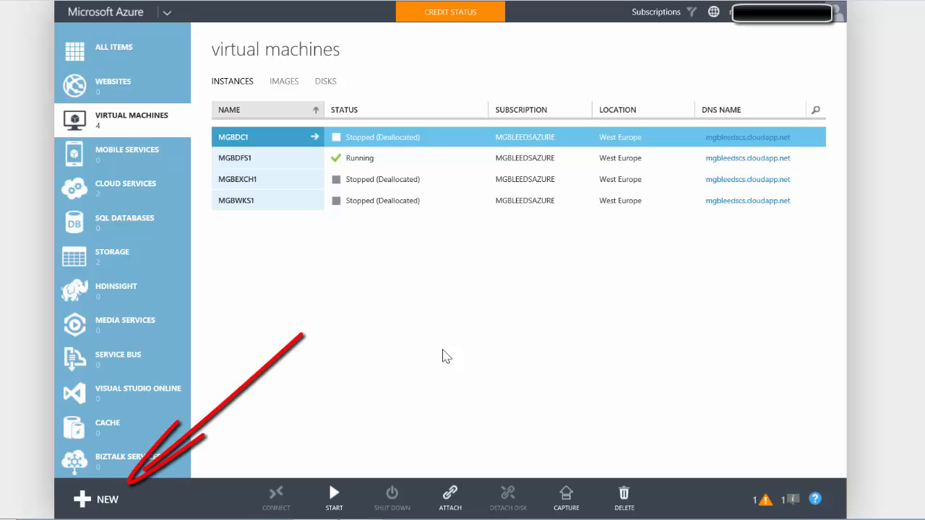
{"action": "left_click", "coordinate": [99, 498]}
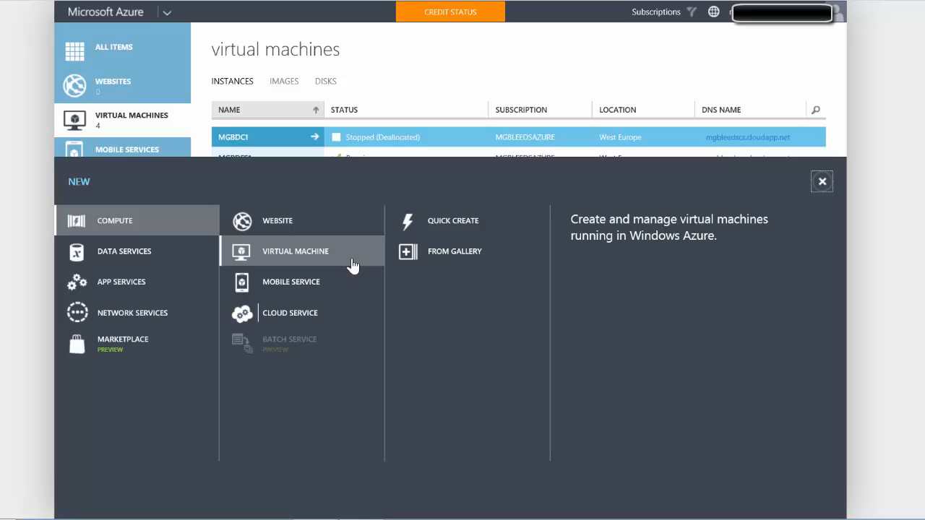
{"action": "left_click", "coordinate": [441, 262]}
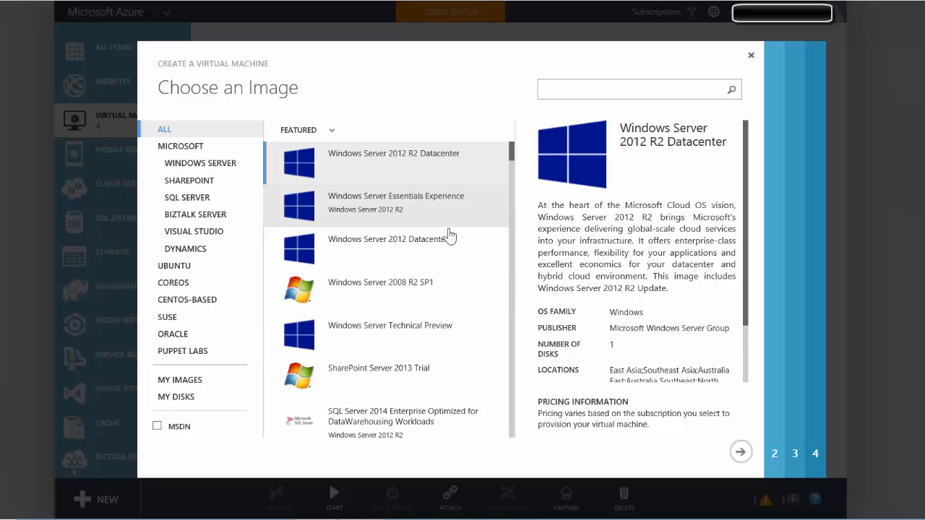
{"action": "scroll", "coordinate": [410, 316], "scroll_direction": "down", "scroll_amount": 1}
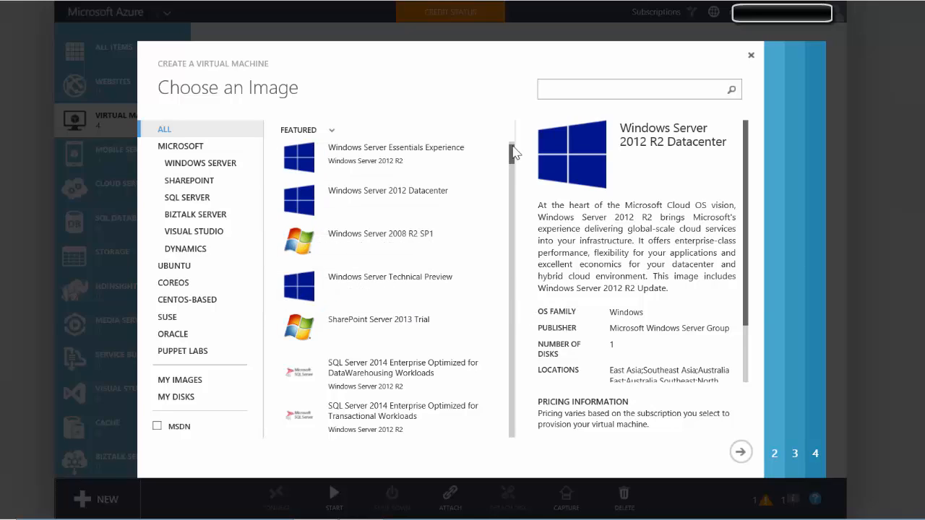
{"action": "left_click_drag", "start_coordinate": [514, 158], "coordinate": [514, 359]}
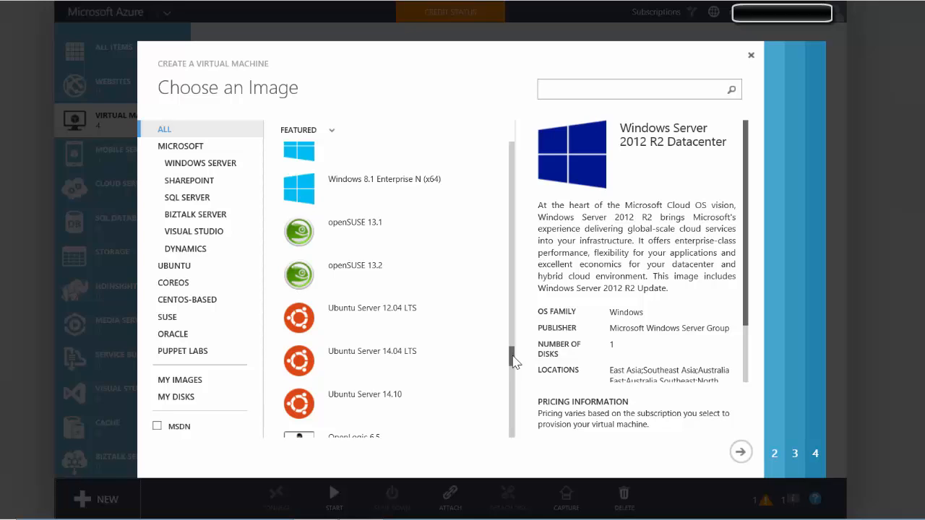
{"action": "left_click_drag", "start_coordinate": [514, 362], "coordinate": [520, 175]}
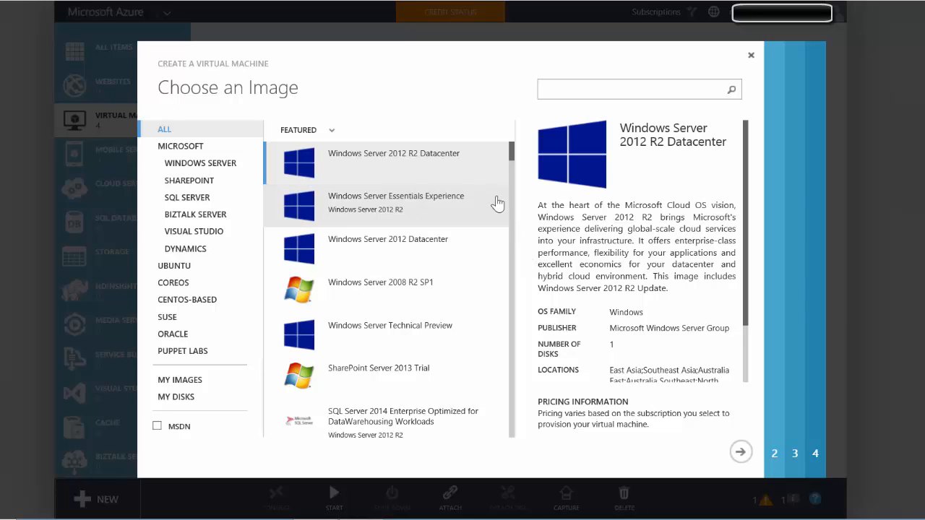
{"action": "left_click", "coordinate": [743, 453]}
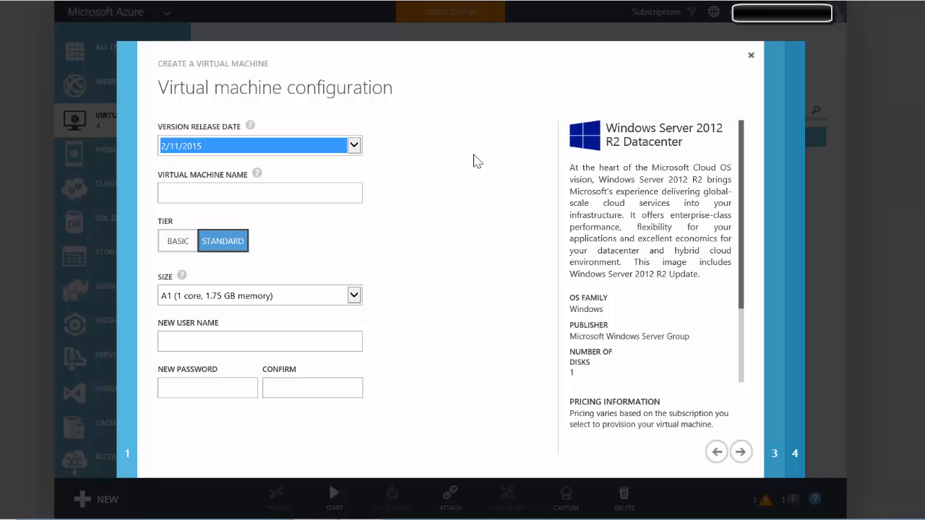
Choose the 2/11/2015 version release date and name the virtual machine TestMGB1
{"action": "left_click", "coordinate": [355, 146]}
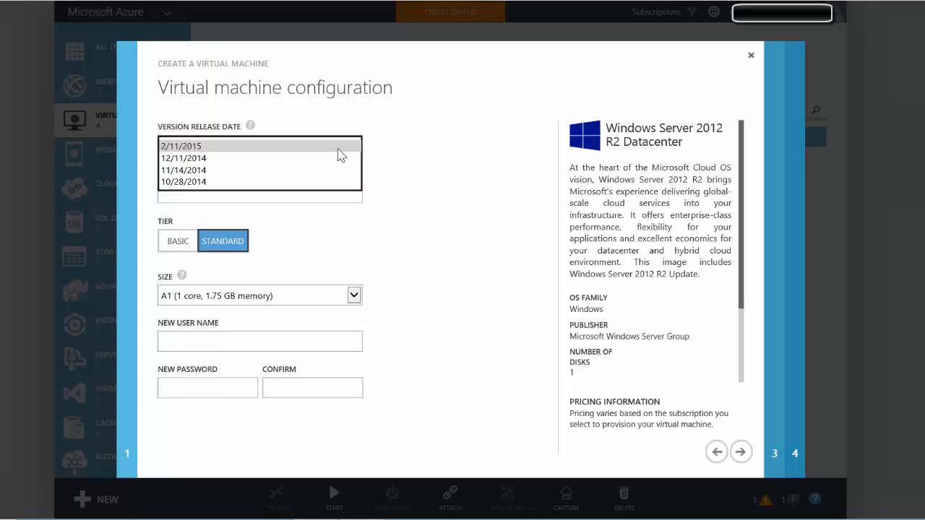
{"action": "left_click", "coordinate": [341, 150]}
{"action": "left_click", "coordinate": [316, 192]}
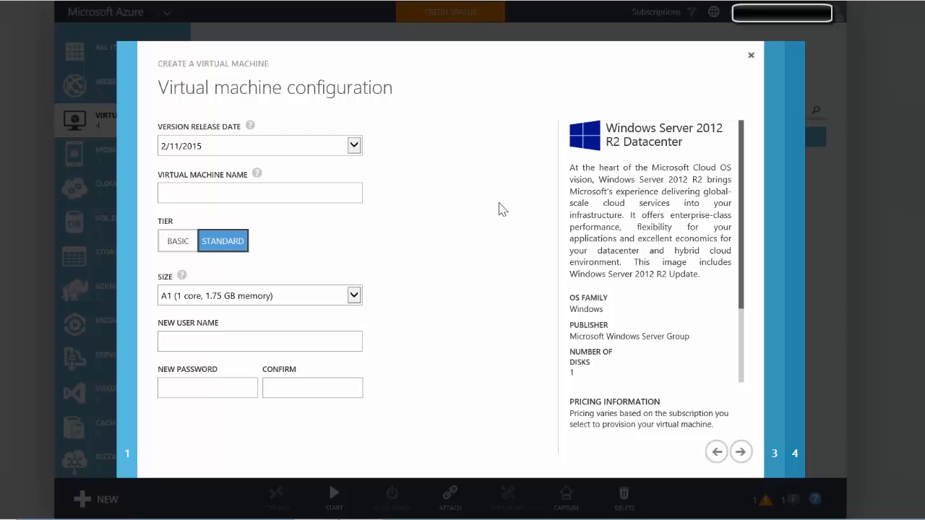
{"action": "type", "text": "TestMGB1"}
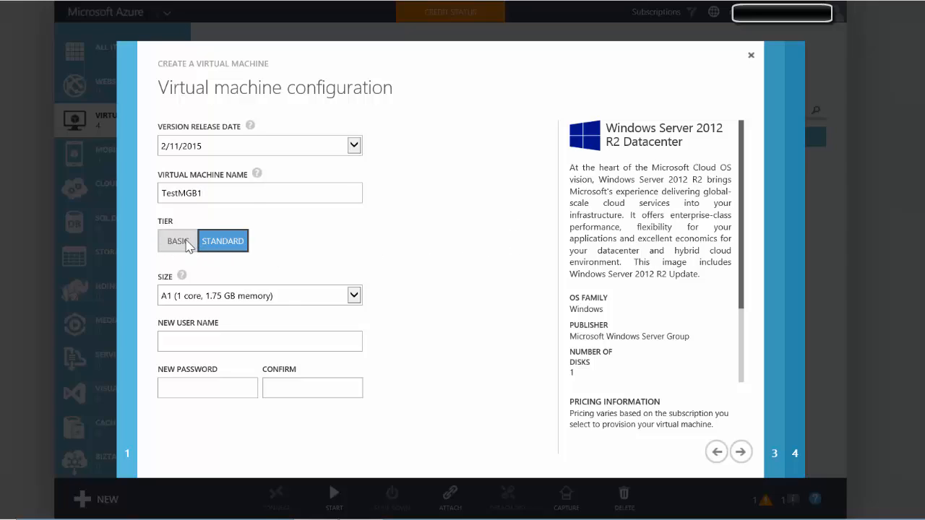
Compare the Basic and Standard tier sizes, and choose the Standard tier with size A1 (1 core, 1.75 GB memory)
{"action": "left_click", "coordinate": [184, 242]}
{"action": "left_click", "coordinate": [356, 296]}
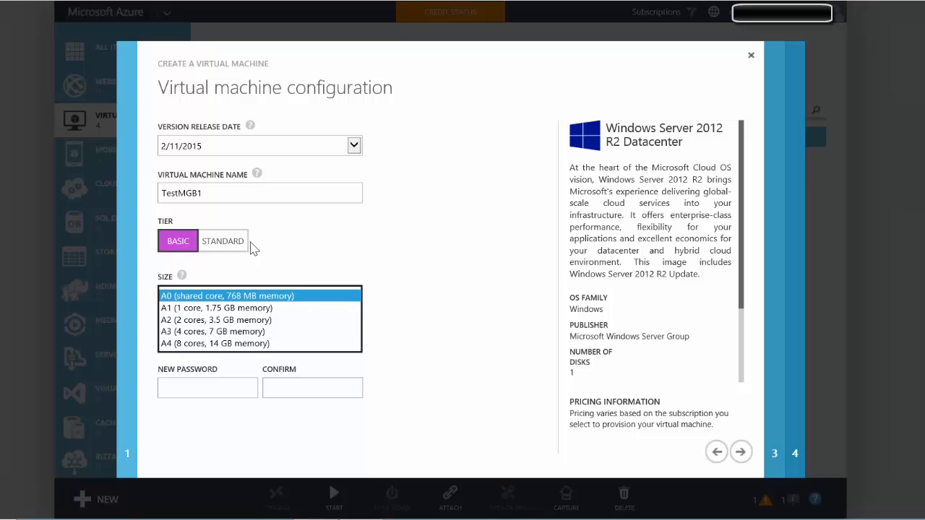
{"action": "left_click", "coordinate": [221, 240]}
{"action": "left_click", "coordinate": [356, 296]}
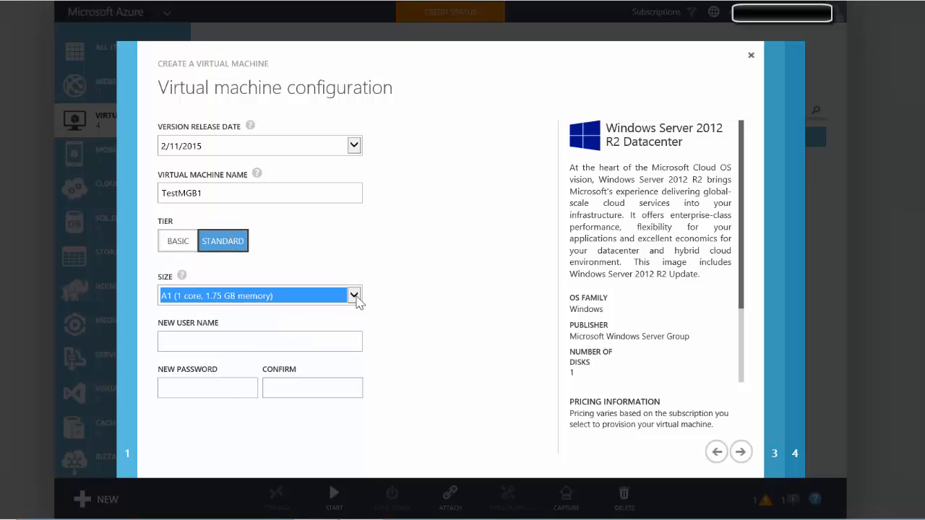
{"action": "left_click", "coordinate": [356, 297]}
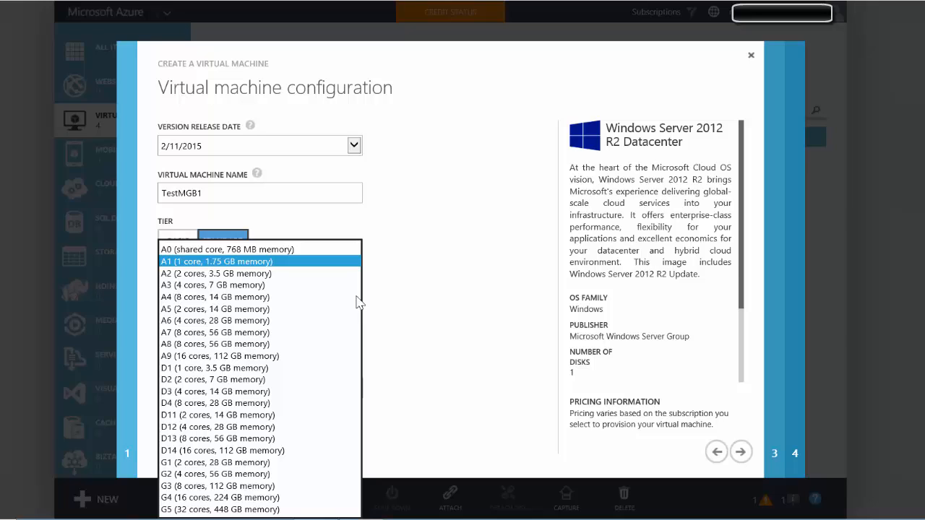
{"action": "left_click", "coordinate": [320, 263]}
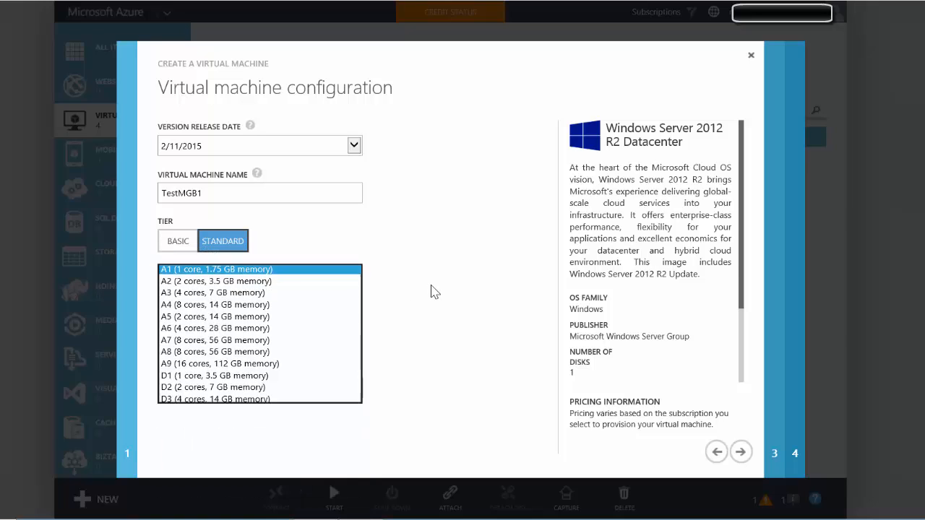
{"action": "left_click", "coordinate": [434, 292]}
{"action": "left_click", "coordinate": [357, 295]}
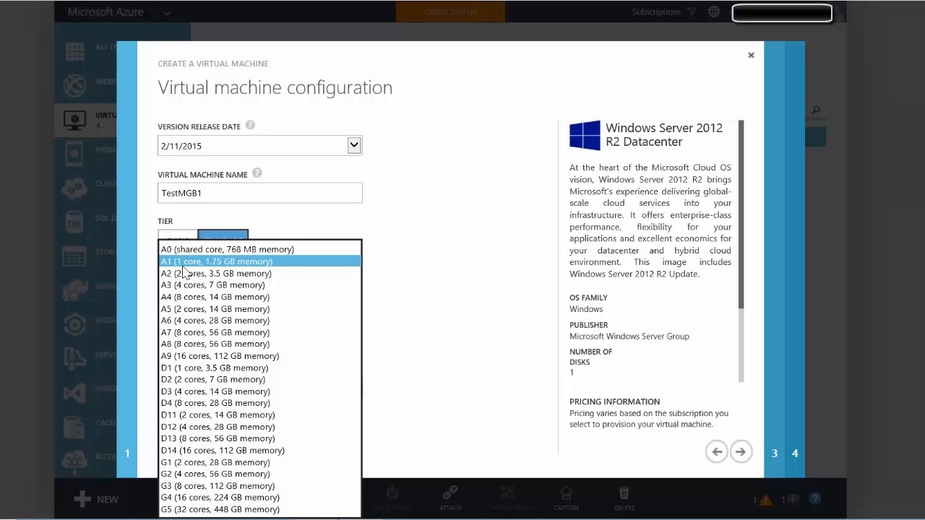
{"action": "left_click", "coordinate": [257, 269]}
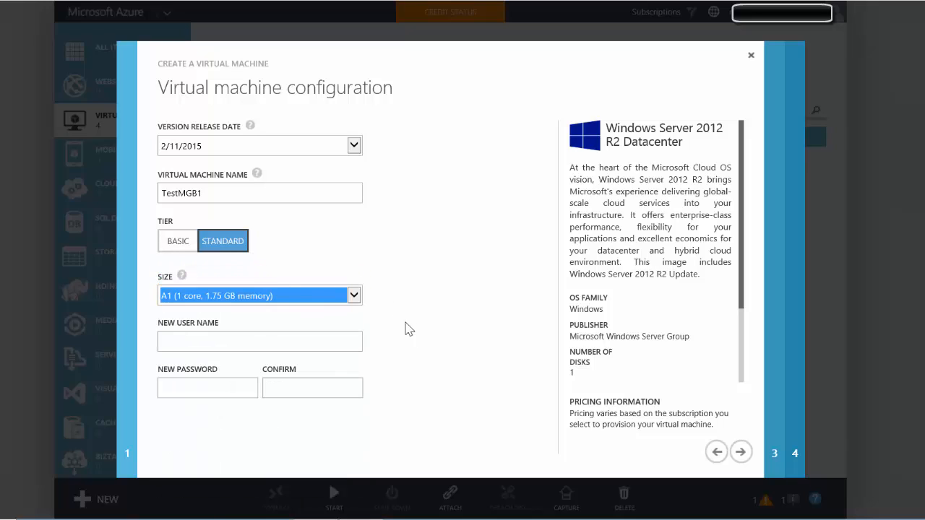
Enter the new administrator's user name, fill in and confirm the account password, and continue to the network configuration
{"action": "left_click", "coordinate": [268, 341]}
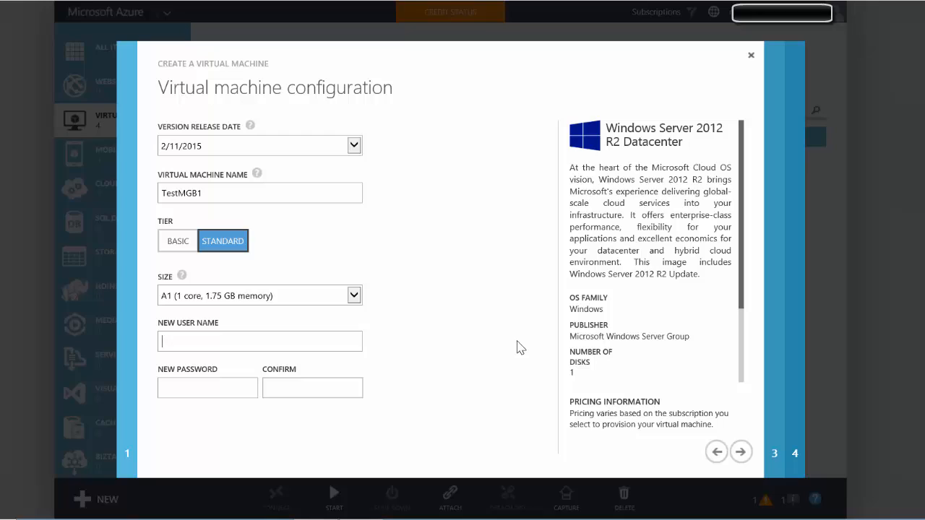
{"action": "type", "text": "MIKE"}
{"action": "left_click", "coordinate": [228, 391]}
{"action": "type", "text": "••••••••"}
{"action": "key", "text": "Tab"}
{"action": "type", "text": "••••••••"}
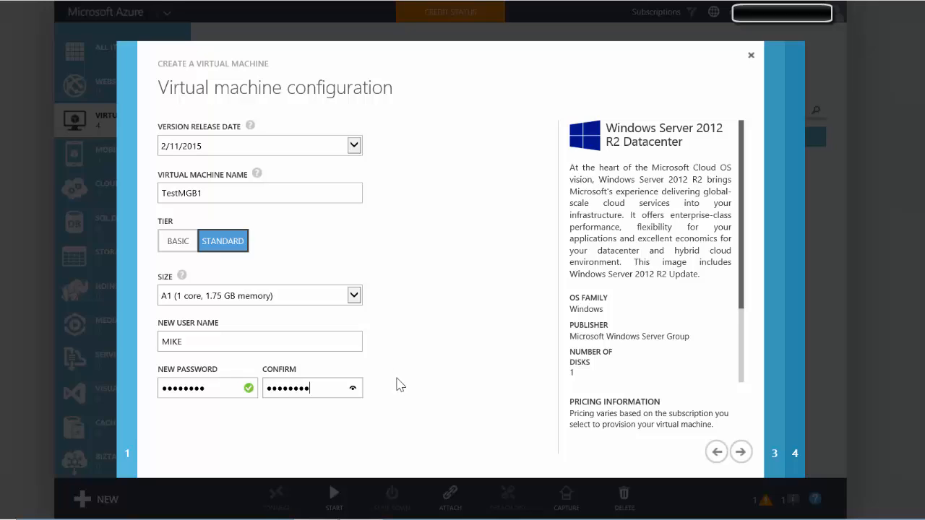
{"action": "left_click", "coordinate": [741, 452]}
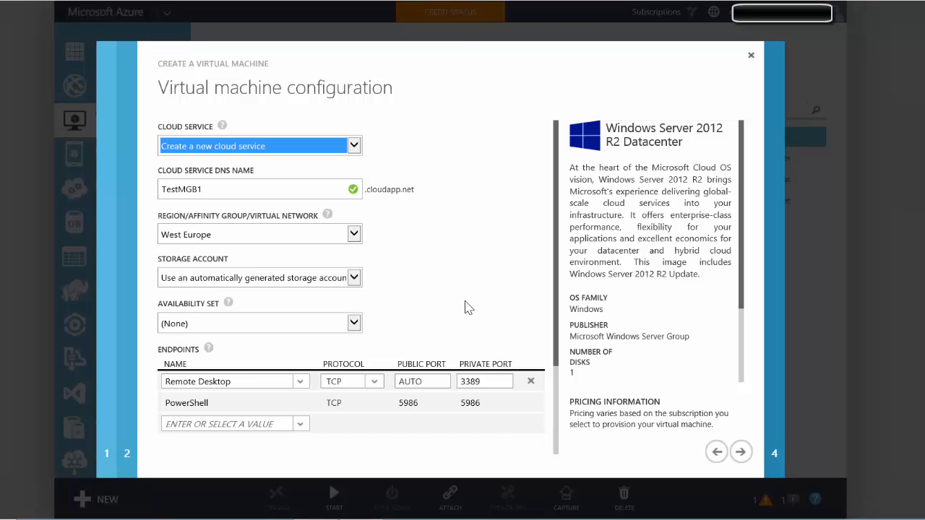
Assign the virtual machine to the MGBLEEDSTEST cloud service and the testmgbleeds storage account
{"action": "left_click", "coordinate": [359, 147]}
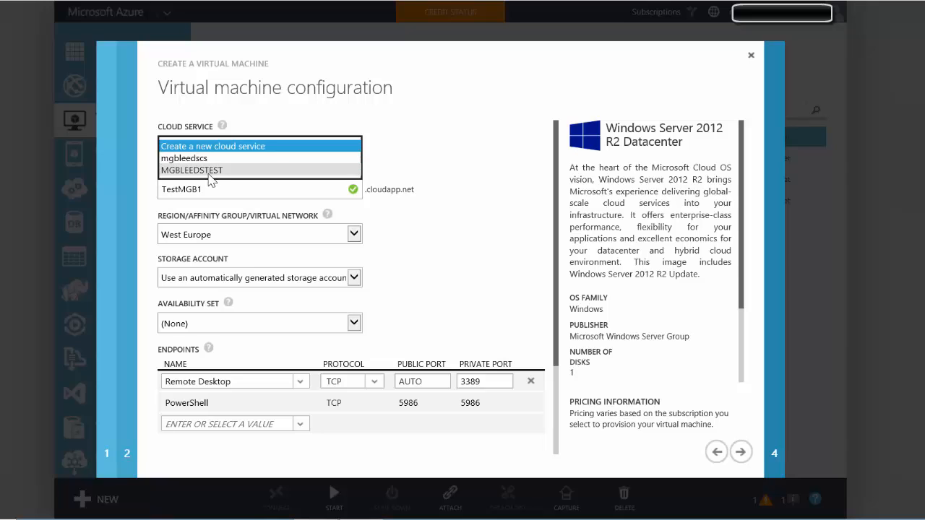
{"action": "left_click", "coordinate": [209, 170]}
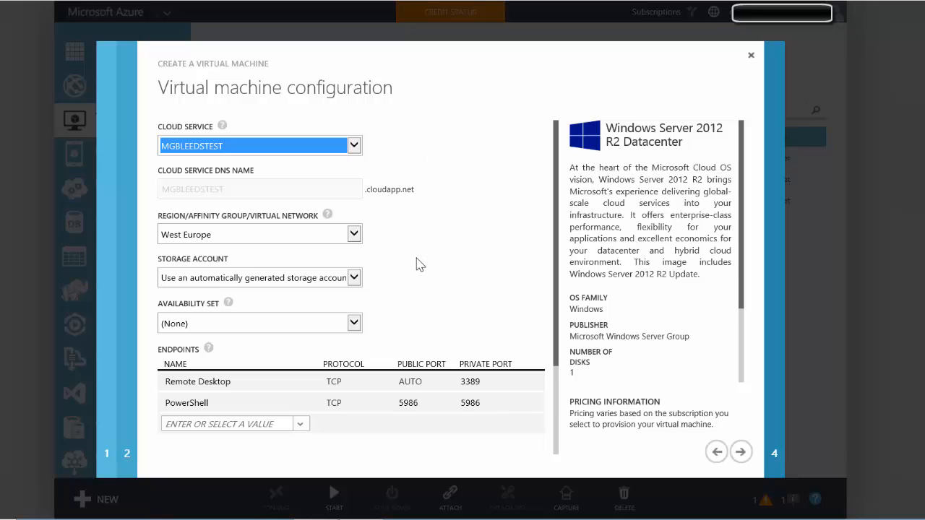
{"action": "left_click", "coordinate": [354, 278]}
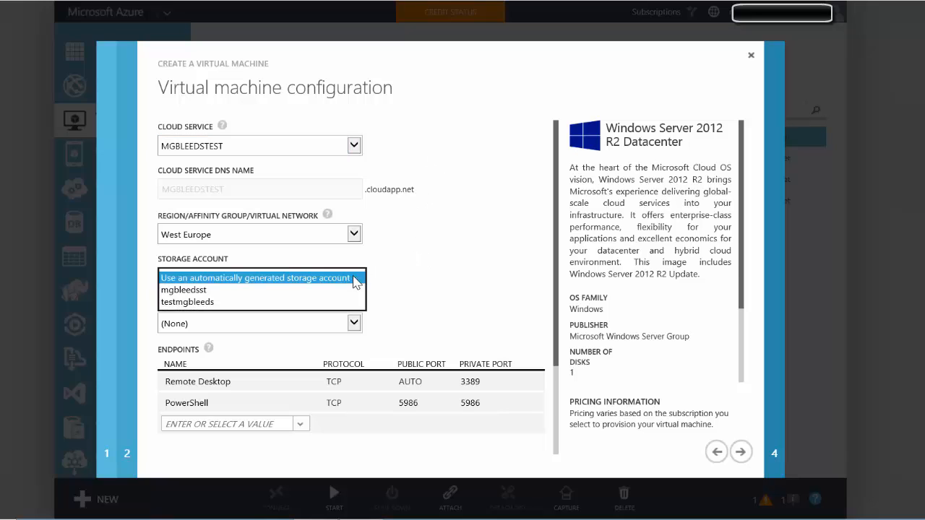
{"action": "left_click", "coordinate": [207, 299]}
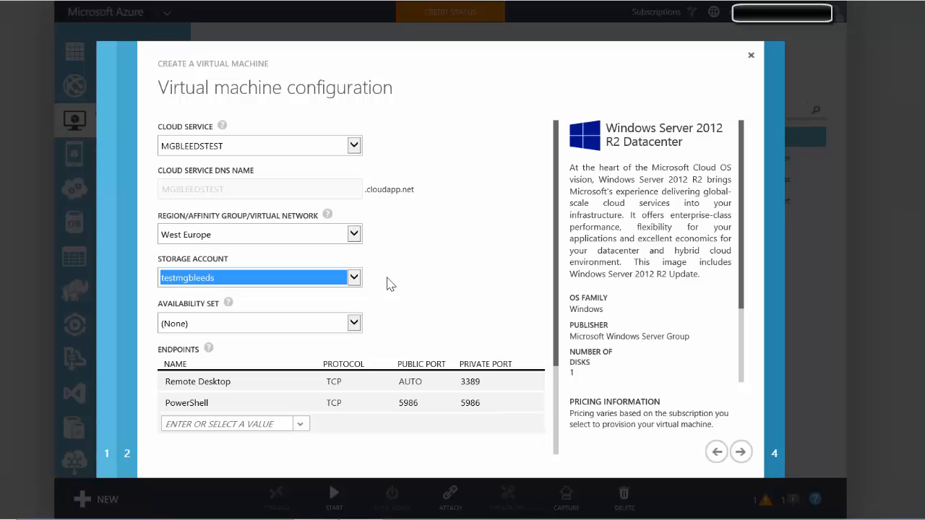
Place the virtual machine in the TESTVNET virtual network on subnet NET1 (131.107.0.0/24)
{"action": "left_click", "coordinate": [353, 237]}
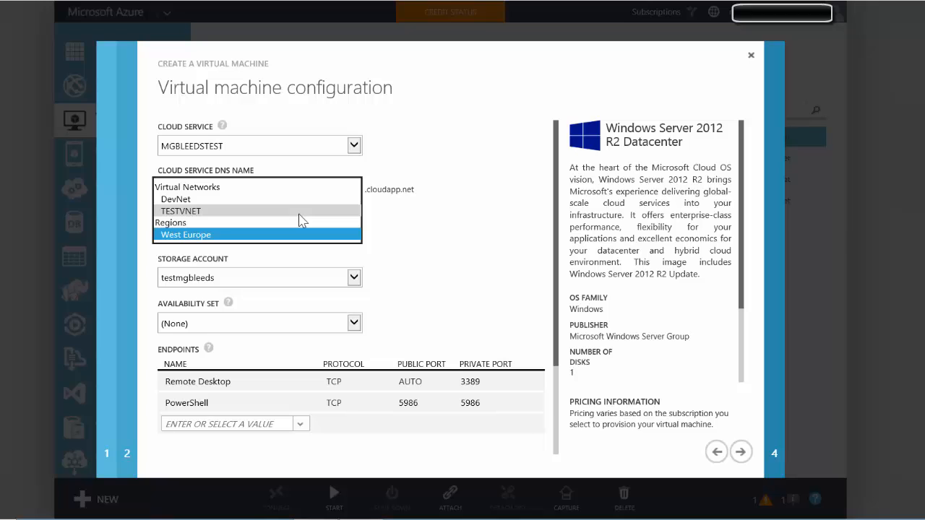
{"action": "left_click", "coordinate": [301, 211]}
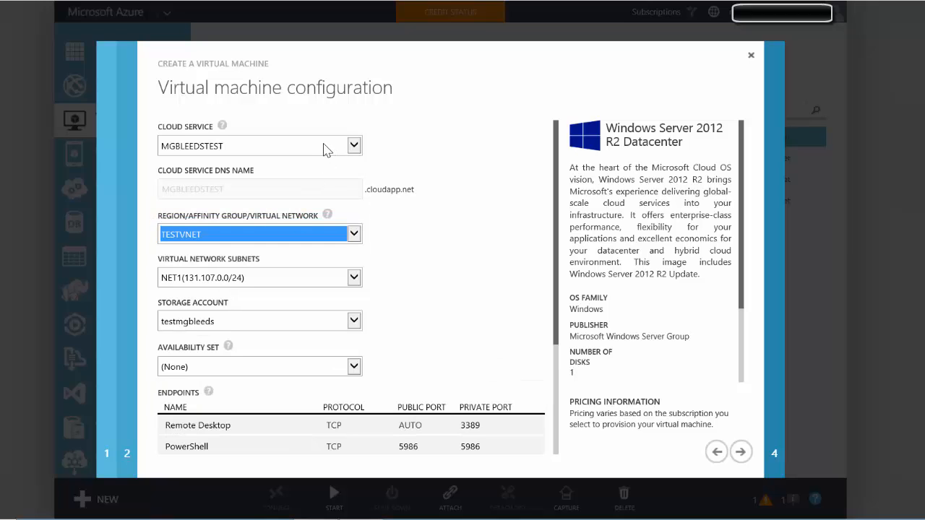
{"action": "left_click", "coordinate": [354, 234]}
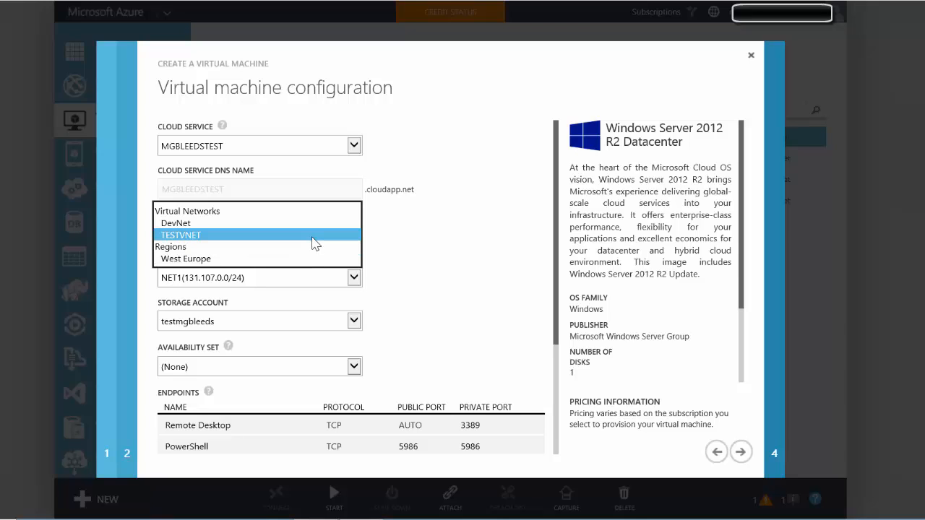
{"action": "left_click", "coordinate": [314, 236]}
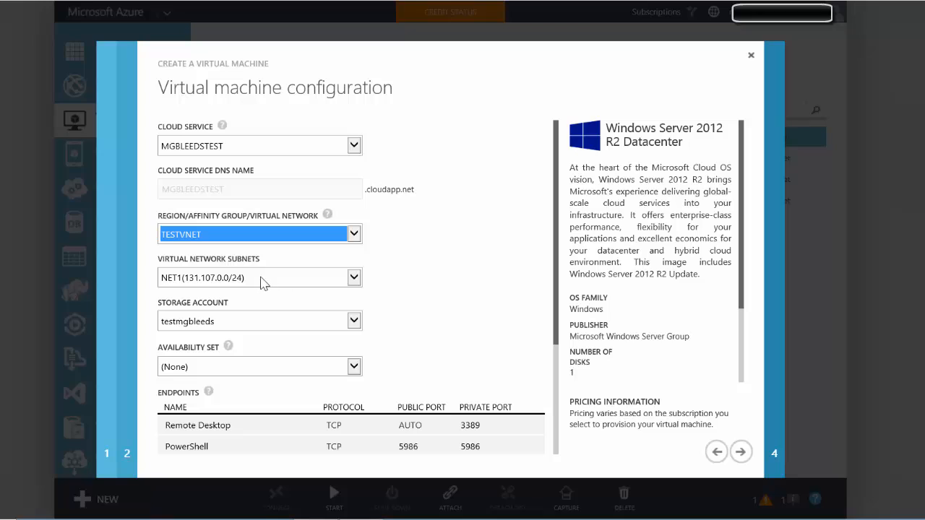
{"action": "left_click", "coordinate": [354, 282]}
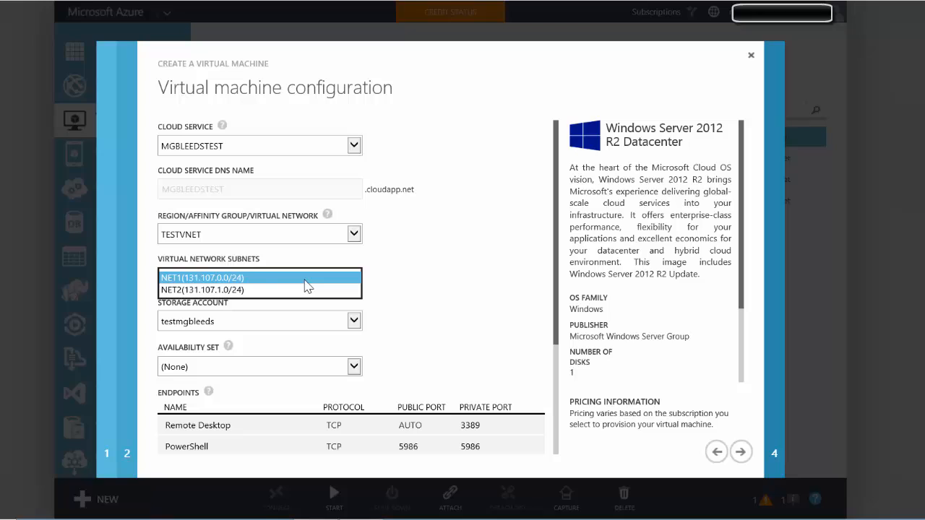
{"action": "left_click", "coordinate": [279, 281]}
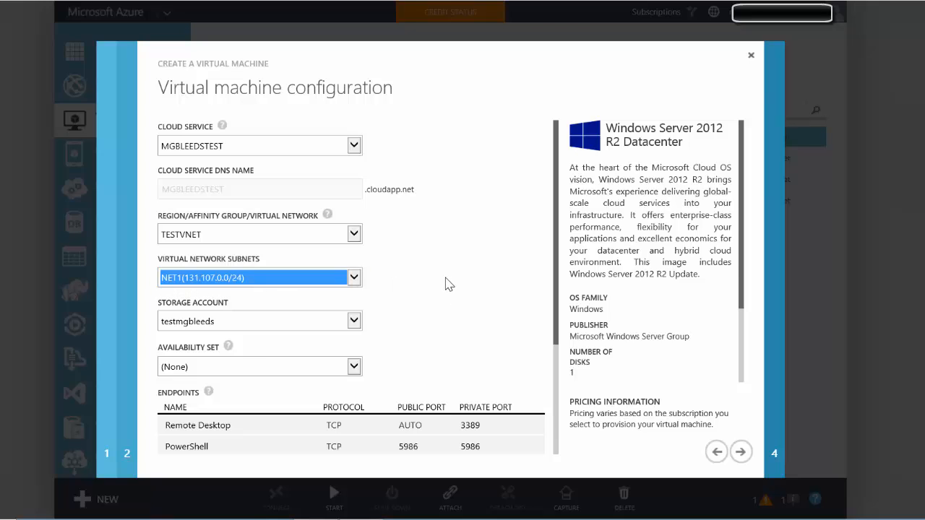
{"action": "left_click", "coordinate": [419, 340]}
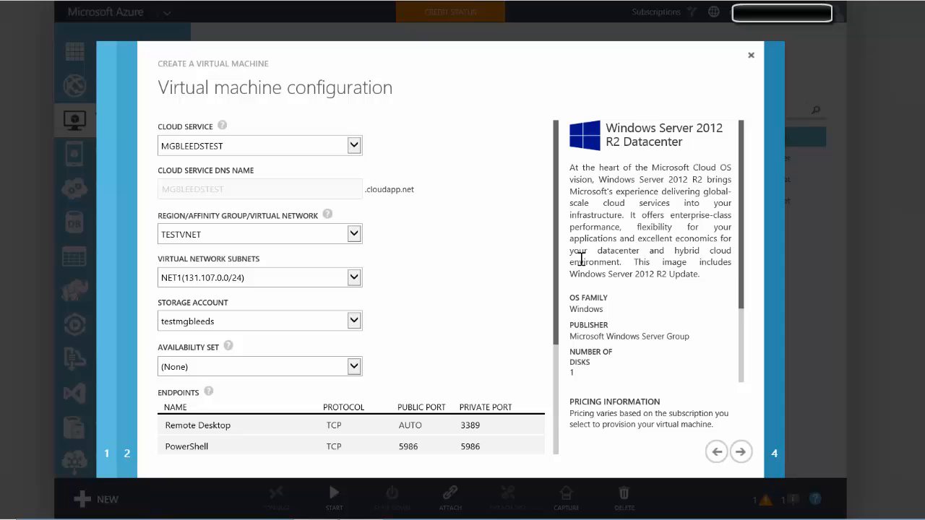
Review the endpoints, keep the VM Agent installation without any extensions, and create the virtual machine
{"action": "left_click_drag", "start_coordinate": [555, 209], "coordinate": [543, 289]}
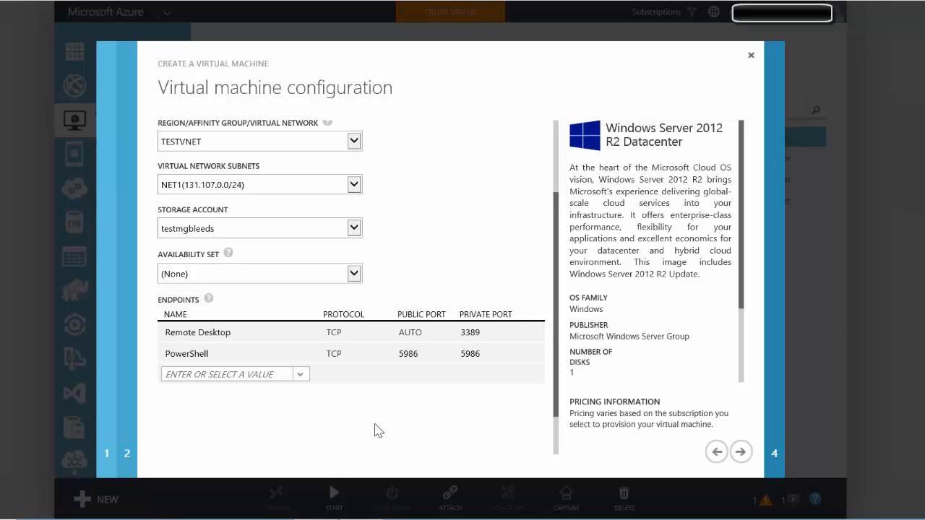
{"action": "left_click", "coordinate": [742, 452]}
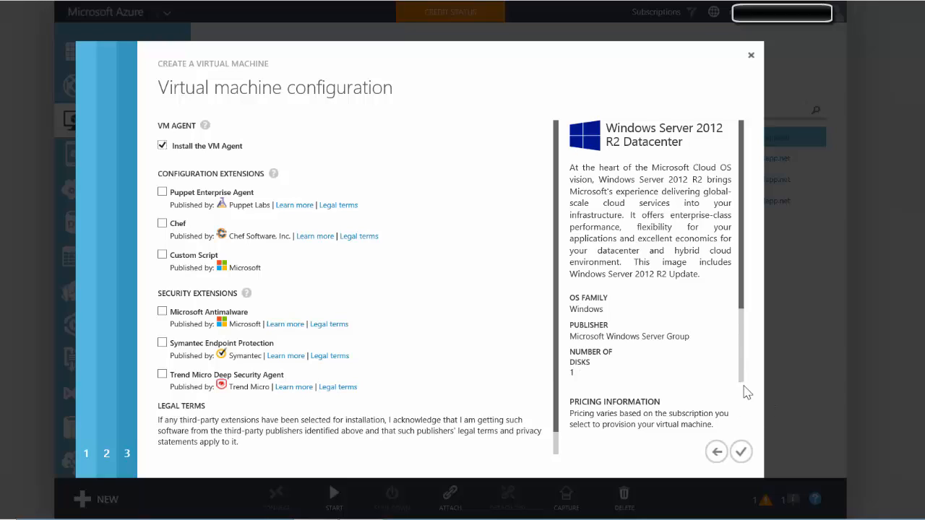
{"action": "left_click", "coordinate": [742, 453]}
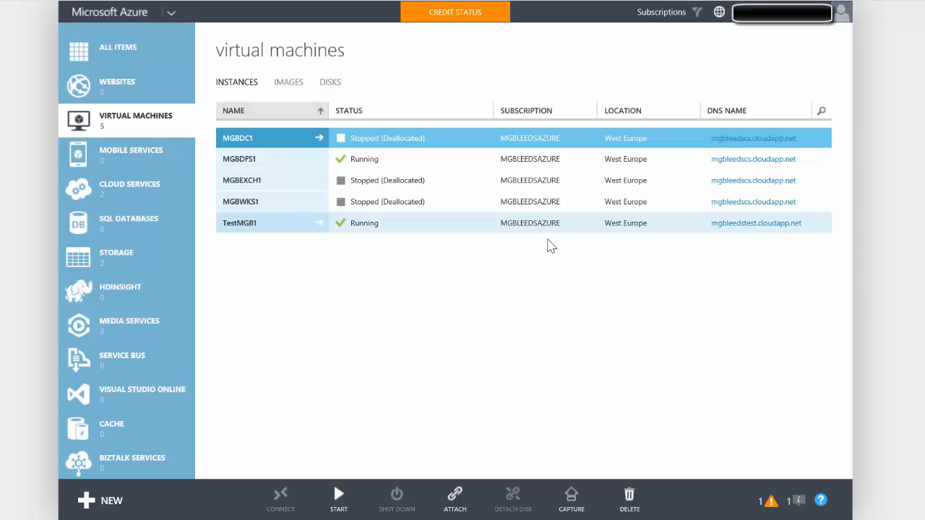
Select the TestMGB1 virtual machine in the list of instances
{"action": "left_click", "coordinate": [385, 167]}
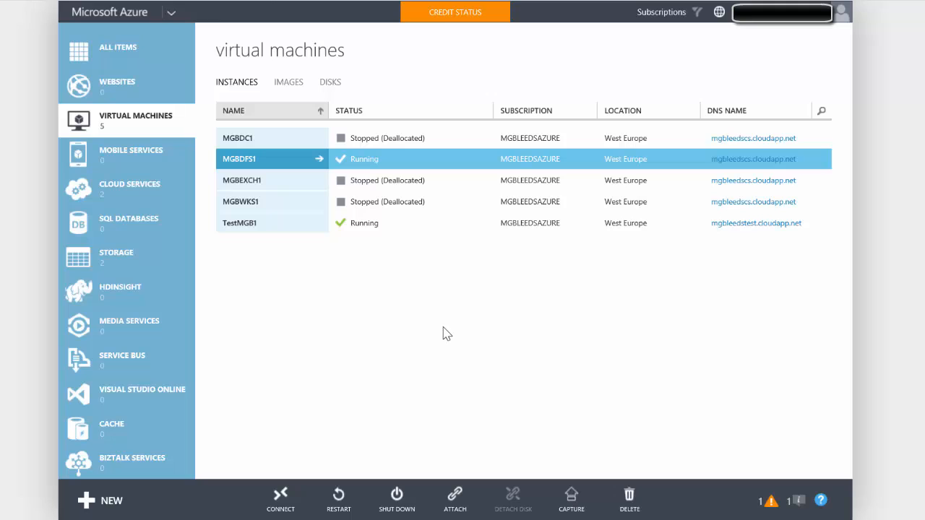
{"action": "left_click", "coordinate": [362, 229]}
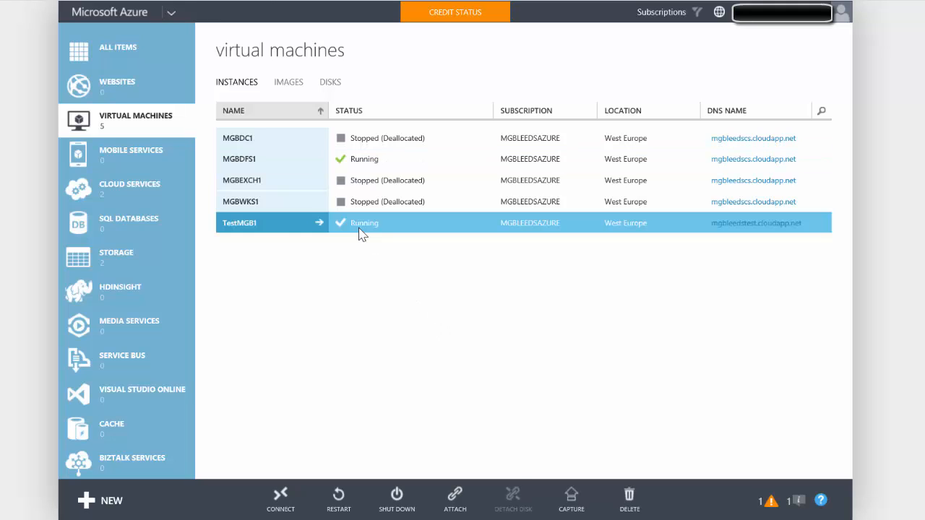
Open the TestMGB1 dashboard and examine its usage charts, endpoint and autoscale status, disks, extensions and quick glance details
{"action": "double_click", "coordinate": [359, 228]}
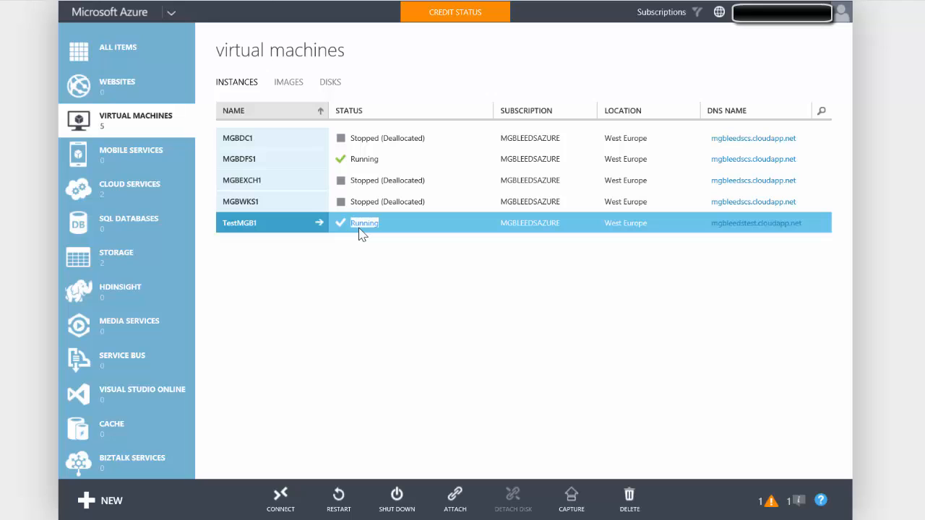
{"action": "left_click", "coordinate": [258, 230]}
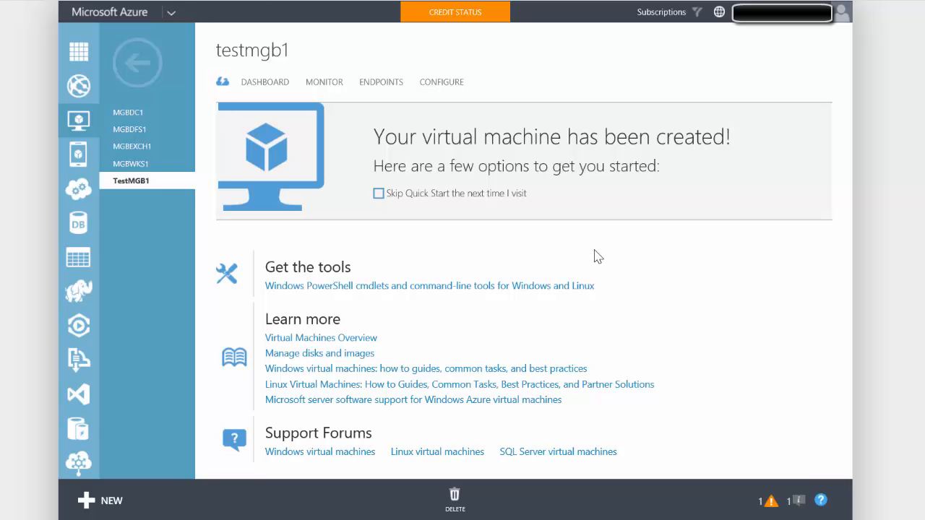
{"action": "left_click", "coordinate": [275, 86]}
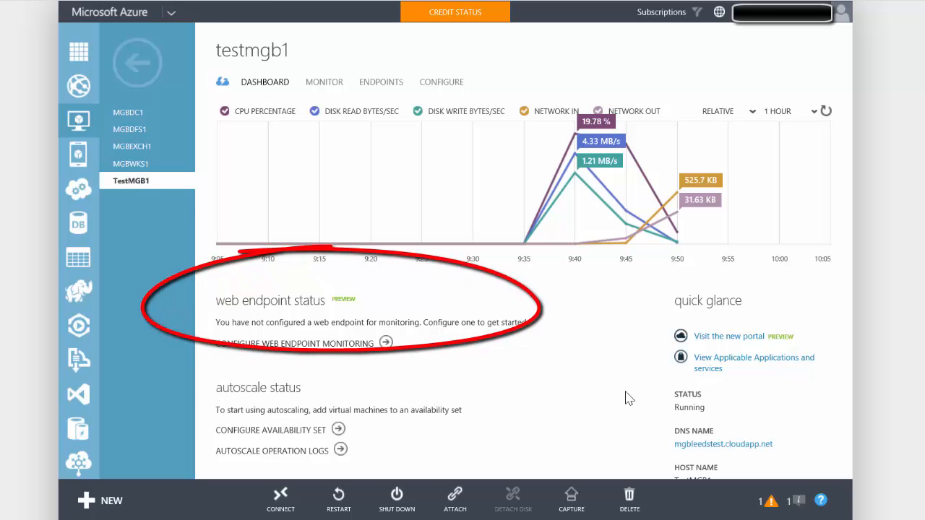
{"action": "scroll", "coordinate": [605, 390], "scroll_direction": "down", "scroll_amount": 3}
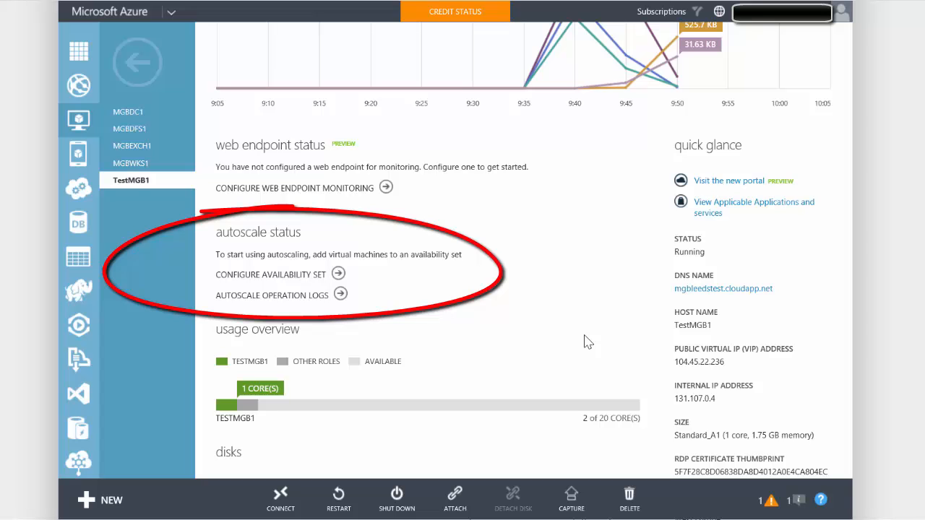
{"action": "scroll", "coordinate": [587, 341], "scroll_direction": "down", "scroll_amount": 2}
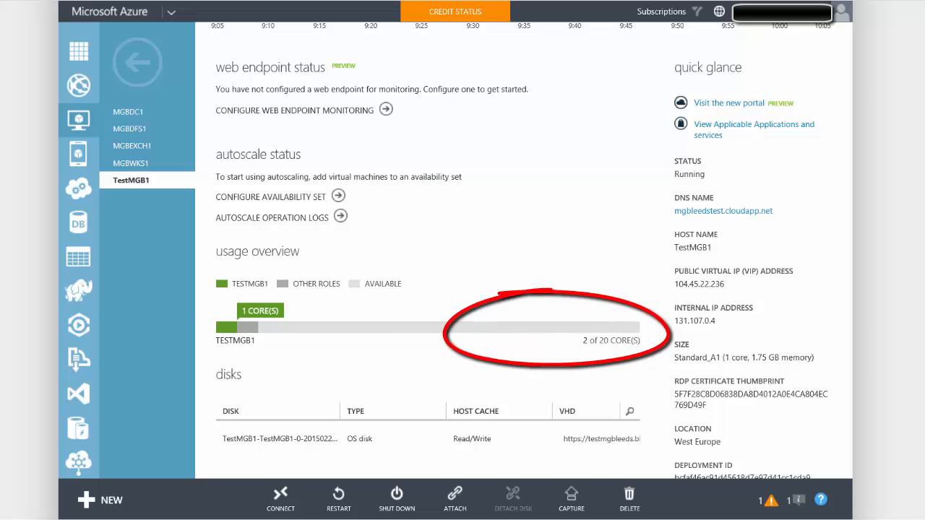
{"action": "scroll", "coordinate": [463, 289], "scroll_direction": "down", "scroll_amount": 3}
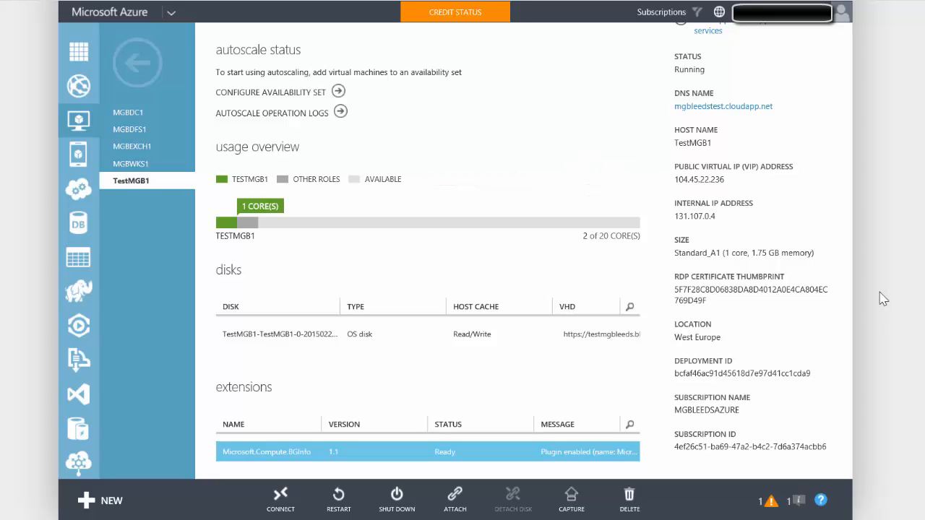
{"action": "scroll", "coordinate": [883, 299], "scroll_direction": "up", "scroll_amount": 2}
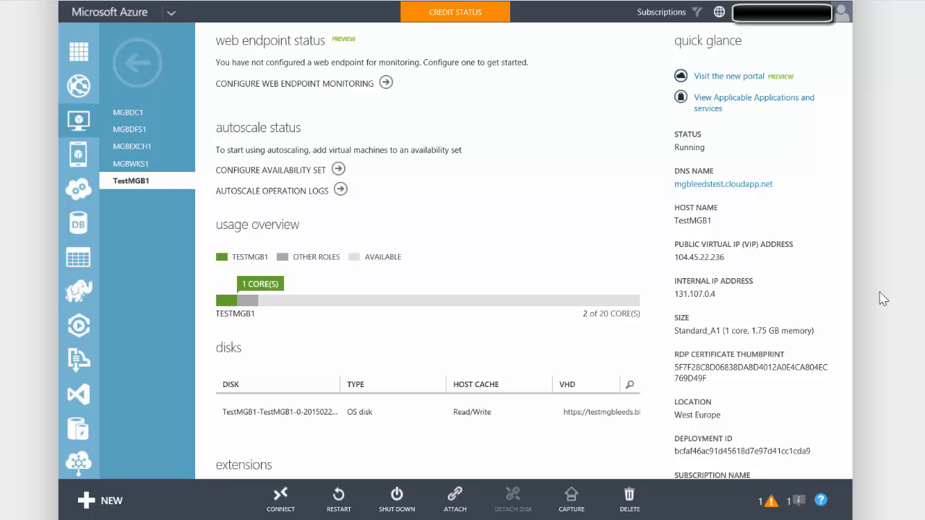
{"action": "scroll", "coordinate": [883, 299], "scroll_direction": "up", "scroll_amount": 3}
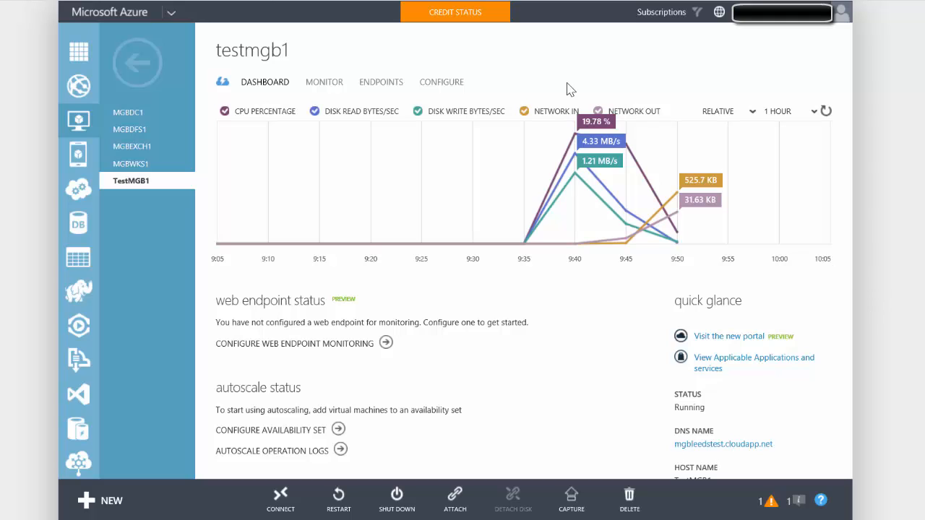
Review the monitoring metrics and the endpoints of the TestMGB1 virtual machine
{"action": "left_click", "coordinate": [332, 84]}
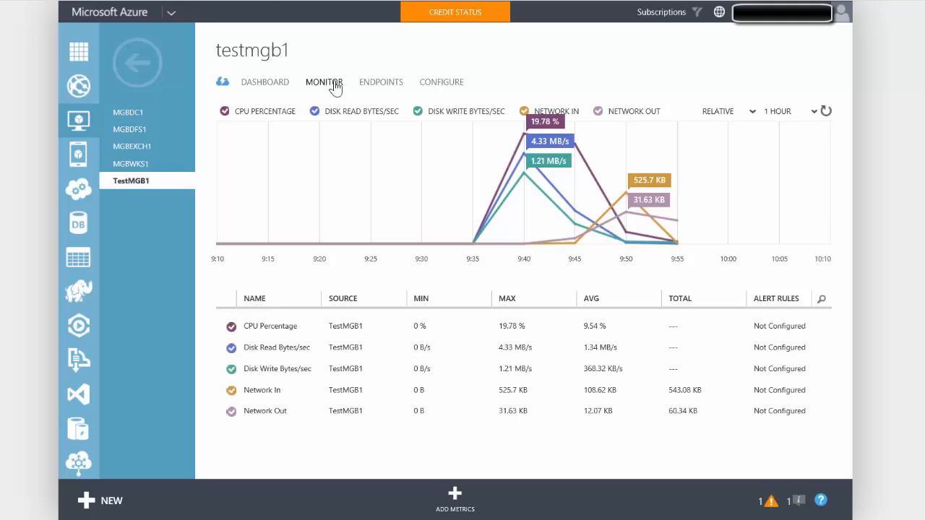
{"action": "left_click", "coordinate": [389, 85]}
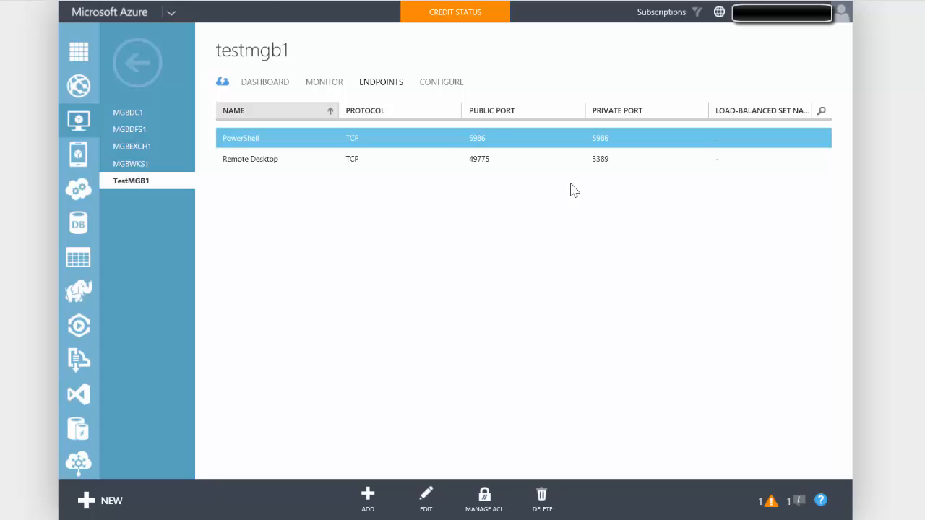
Examine TestMGB1's configuration, comparing the Basic and Standard tiers and checking the available sizes, virtual network and monitoring settings
{"action": "left_click", "coordinate": [440, 84]}
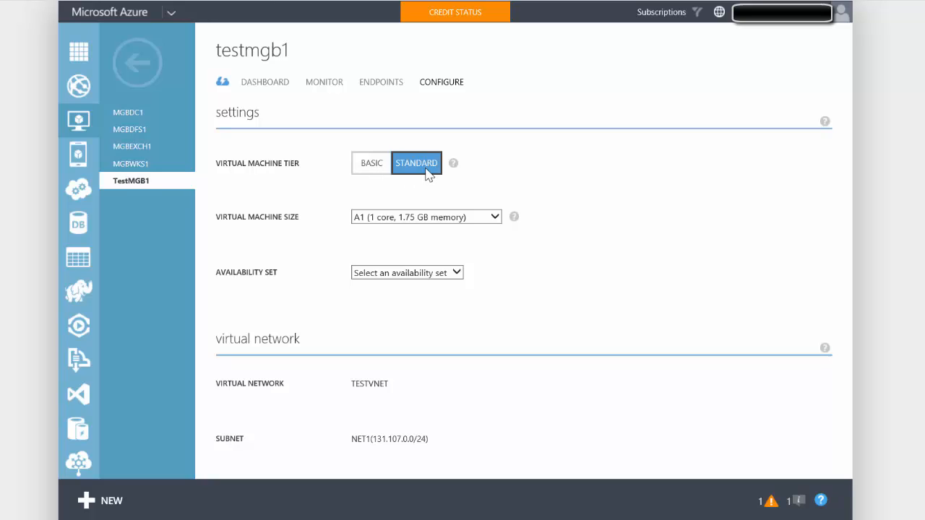
{"action": "left_click", "coordinate": [373, 164]}
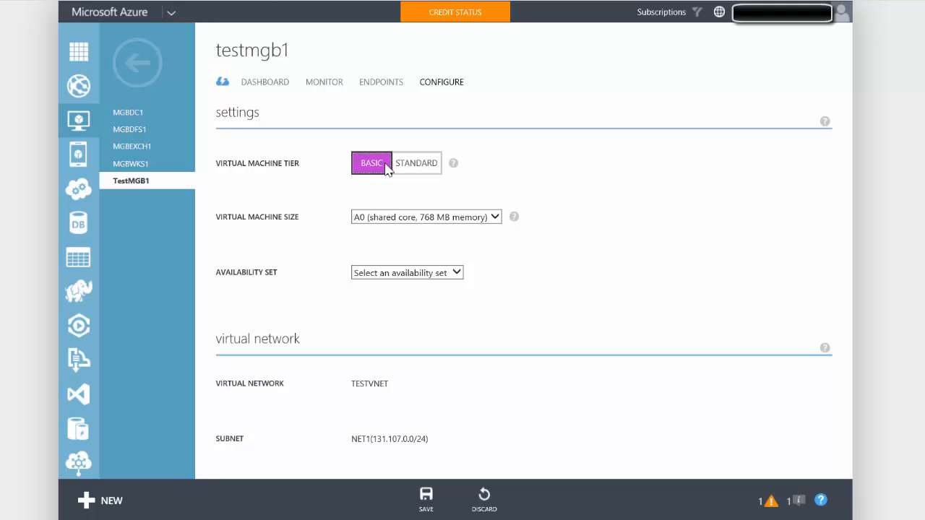
{"action": "left_click", "coordinate": [414, 166]}
{"action": "mouse_move", "coordinate": [453, 167]}
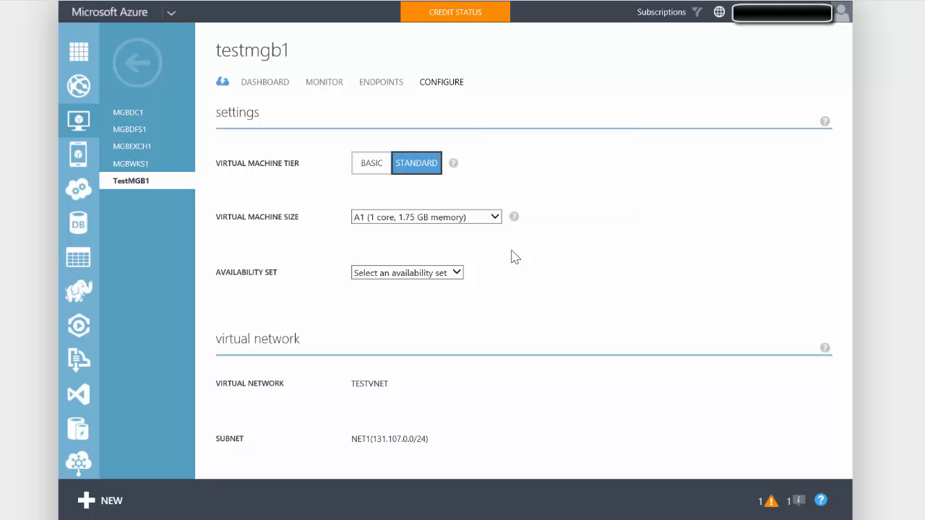
{"action": "left_click", "coordinate": [496, 219]}
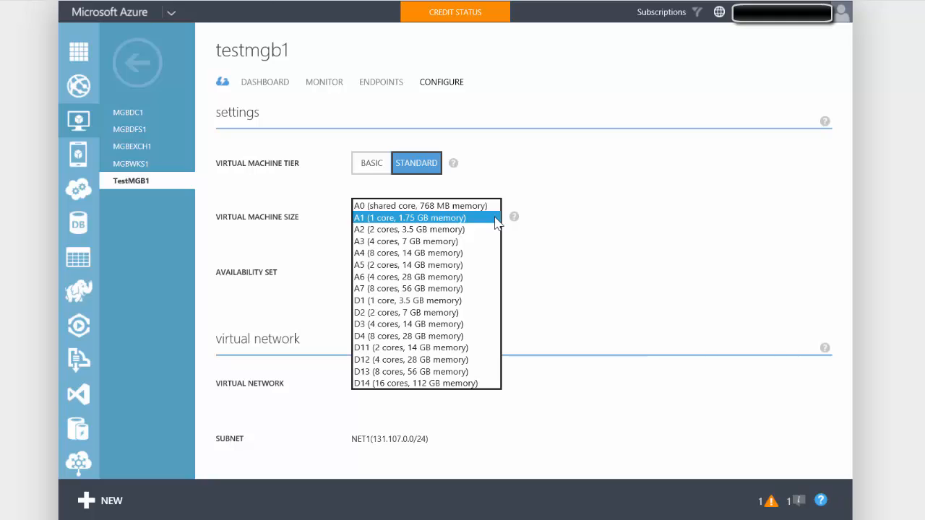
{"action": "left_click", "coordinate": [496, 219]}
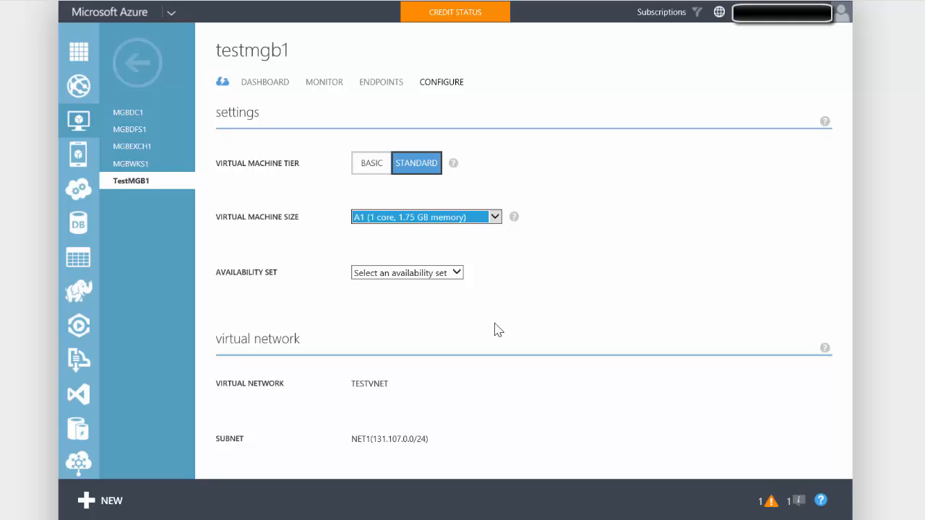
{"action": "scroll", "coordinate": [497, 330], "scroll_direction": "down", "scroll_amount": 3}
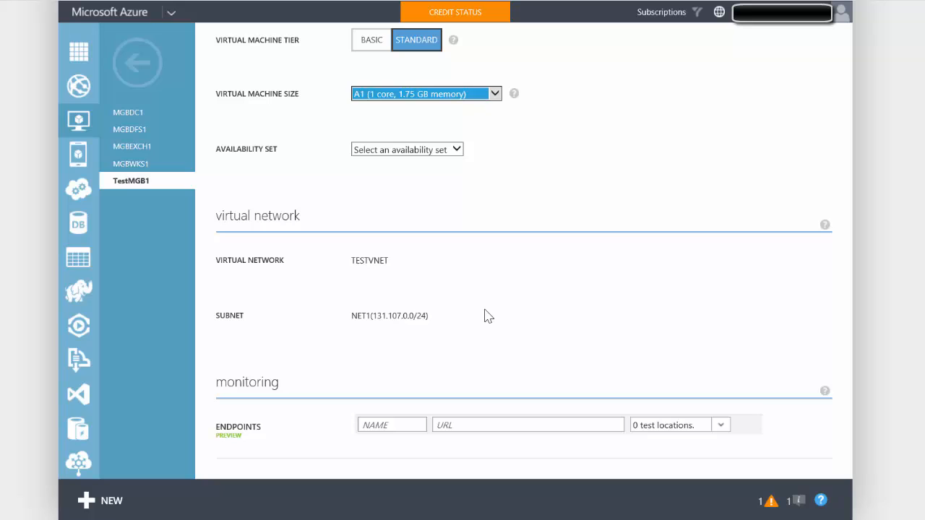
{"action": "scroll", "coordinate": [484, 316], "scroll_direction": "up", "scroll_amount": 3}
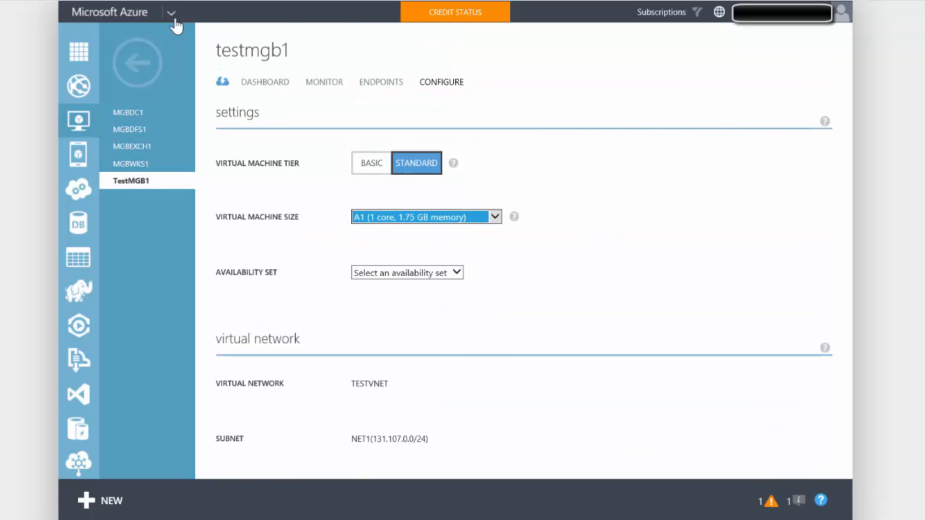
Return to the virtual machines list and start a remote desktop connection to TestMGB1 by opening its .rdp file
{"action": "left_click", "coordinate": [142, 66]}
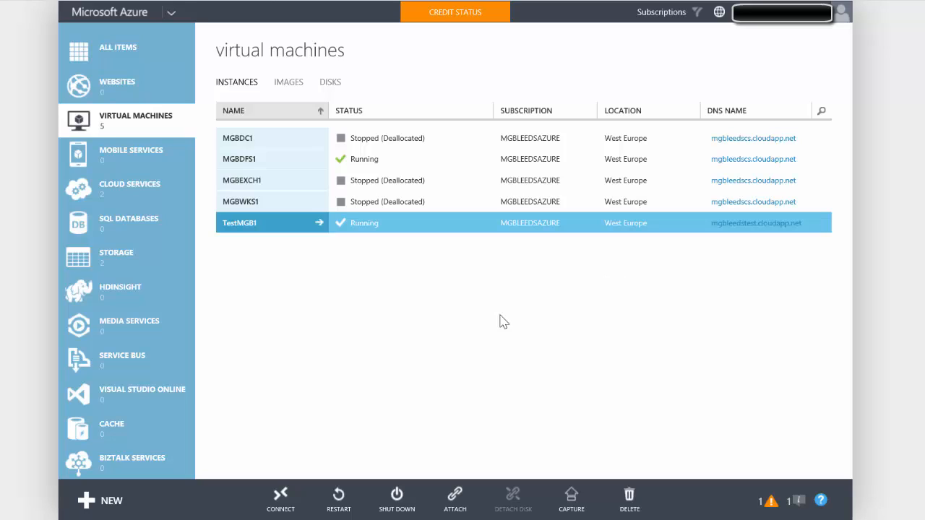
{"action": "left_click", "coordinate": [281, 497]}
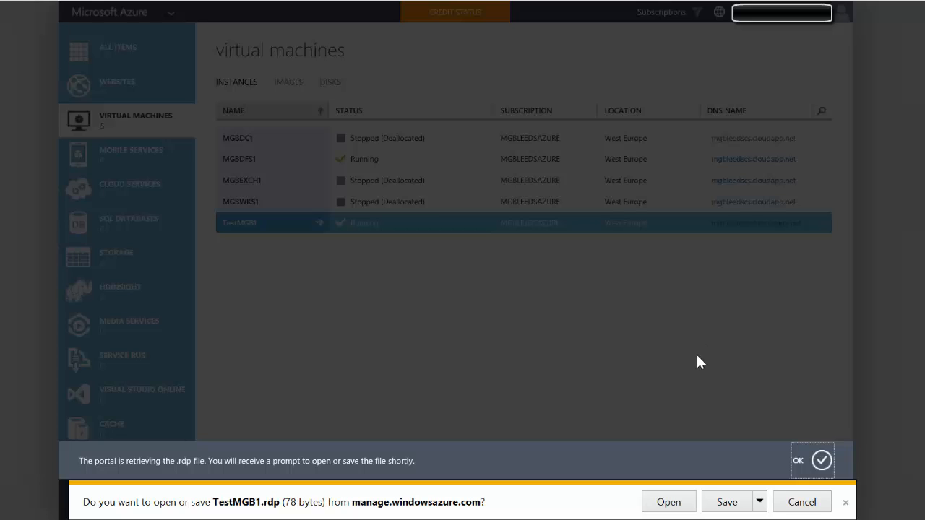
{"action": "left_click", "coordinate": [666, 503]}
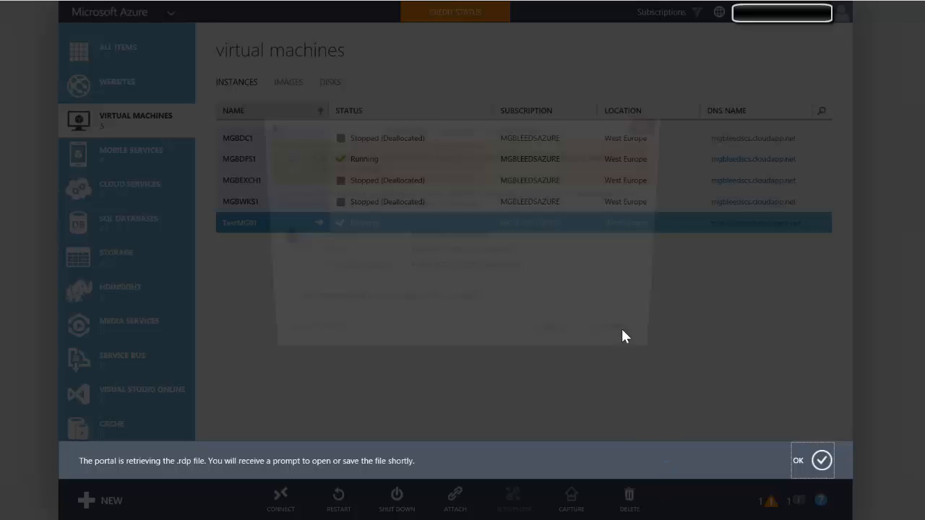
{"action": "left_click", "coordinate": [567, 339]}
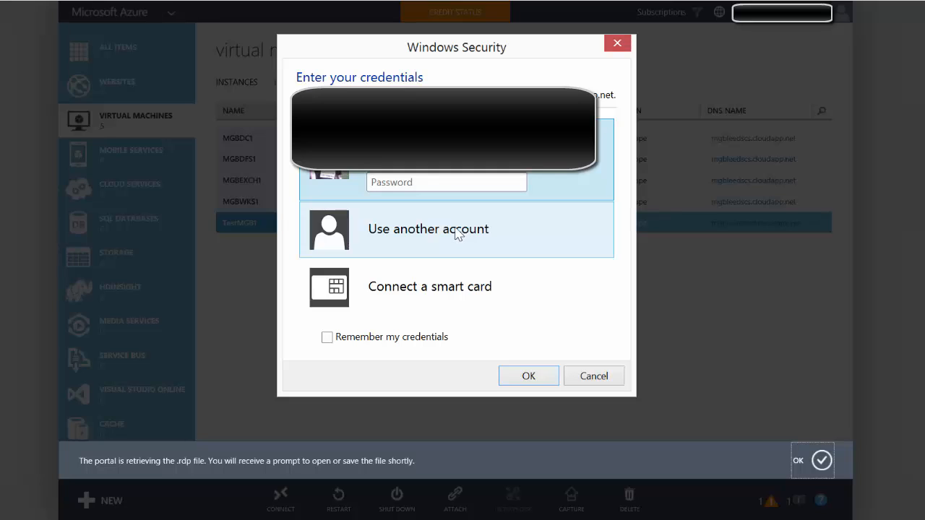
Sign in with another account by entering the administrator user name and account password, and accept the untrusted certificate
{"action": "left_click", "coordinate": [456, 234]}
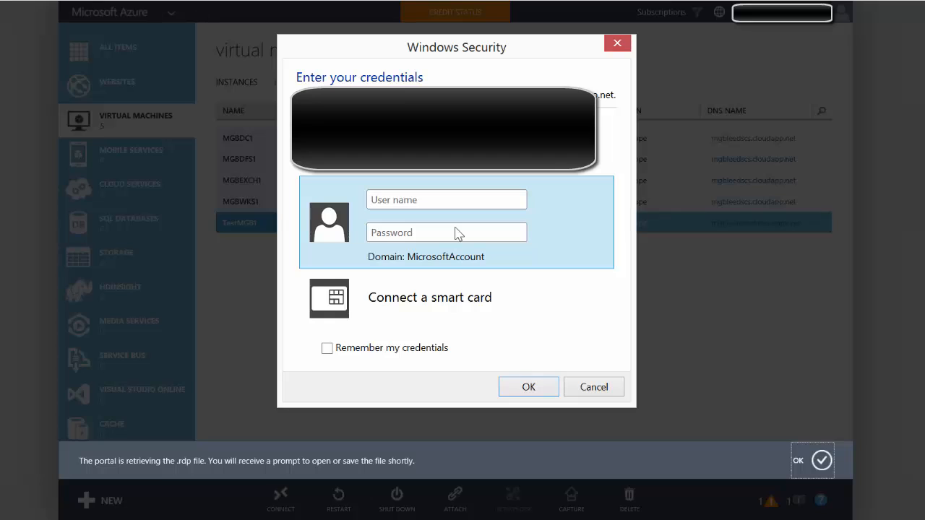
{"action": "type", "text": "mikr"}
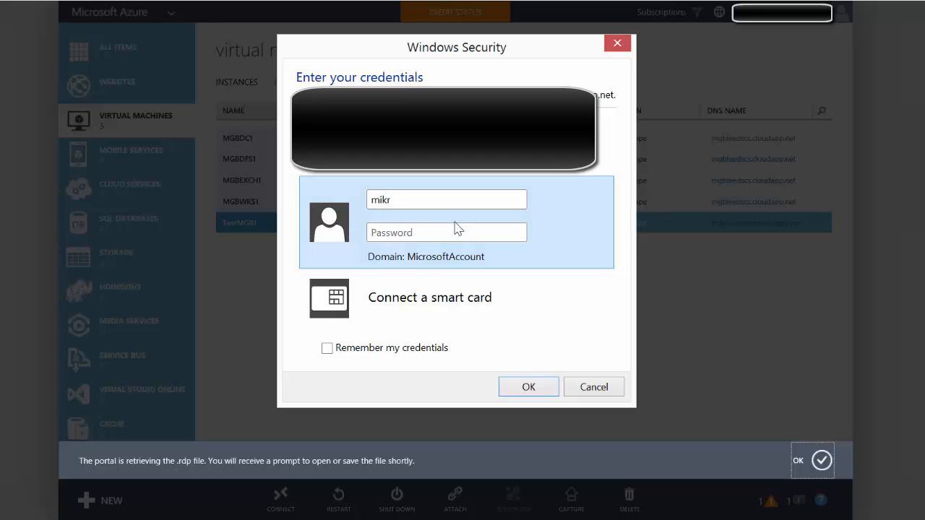
{"action": "key", "text": "shift+Tab"}
{"action": "type", "text": "mike"}
{"action": "key", "text": "Tab"}
{"action": "type", "text": "••••••••"}
{"action": "left_click", "coordinate": [526, 388]}
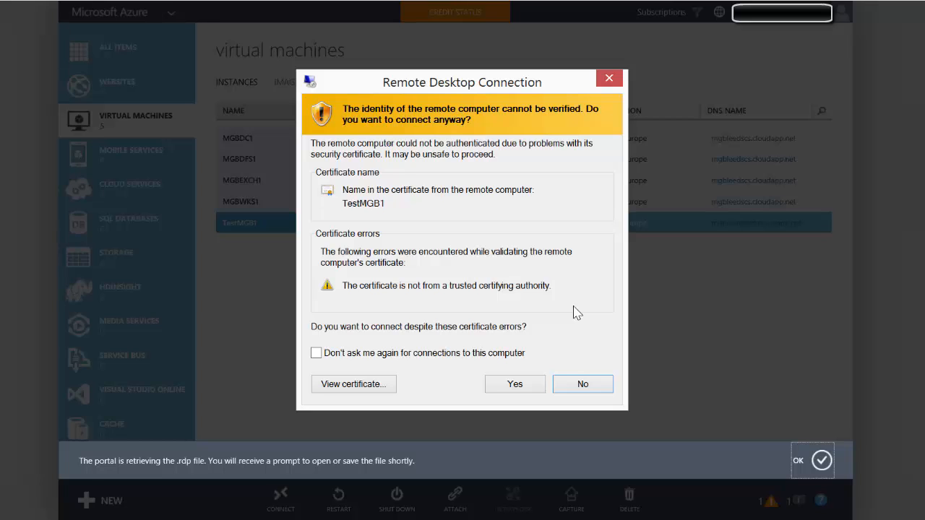
{"action": "left_click", "coordinate": [515, 387]}
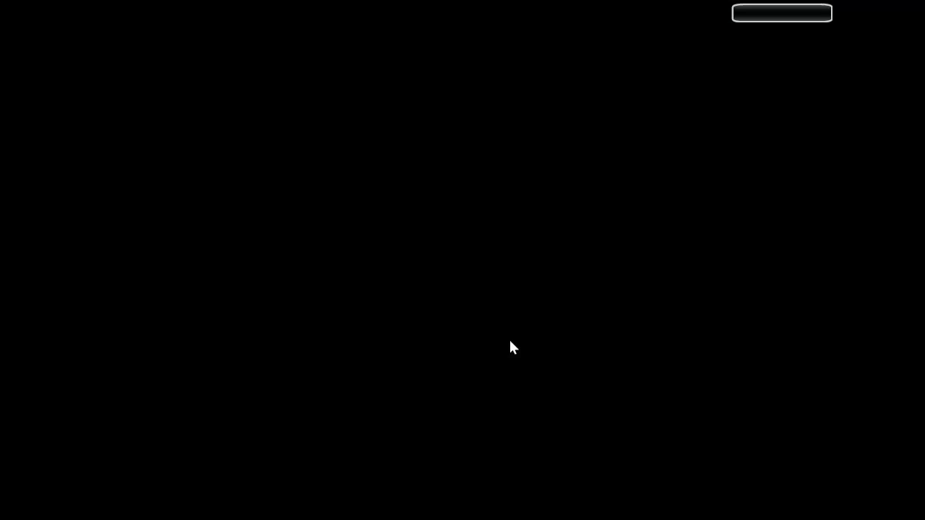
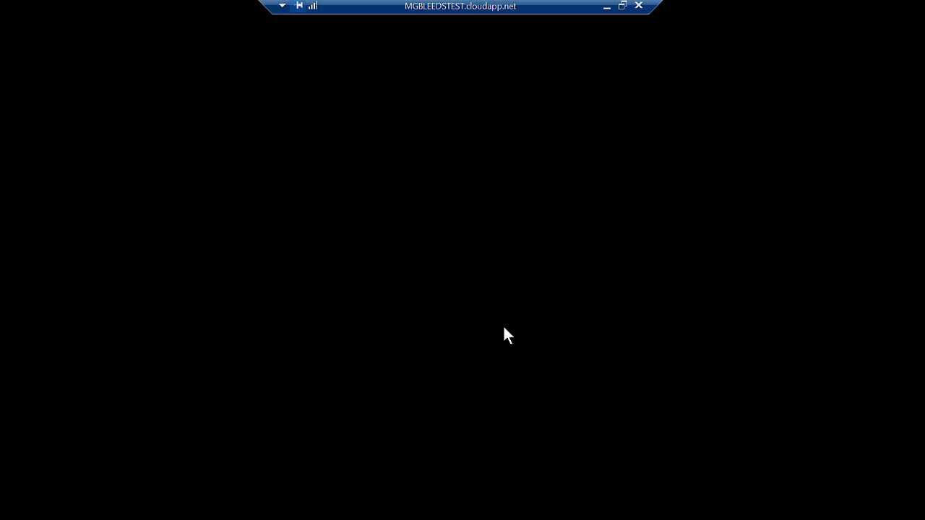
Restore and minimize the remote desktop session, and dismiss the .rdp file notice in the Azure portal
{"action": "left_click", "coordinate": [624, 5]}
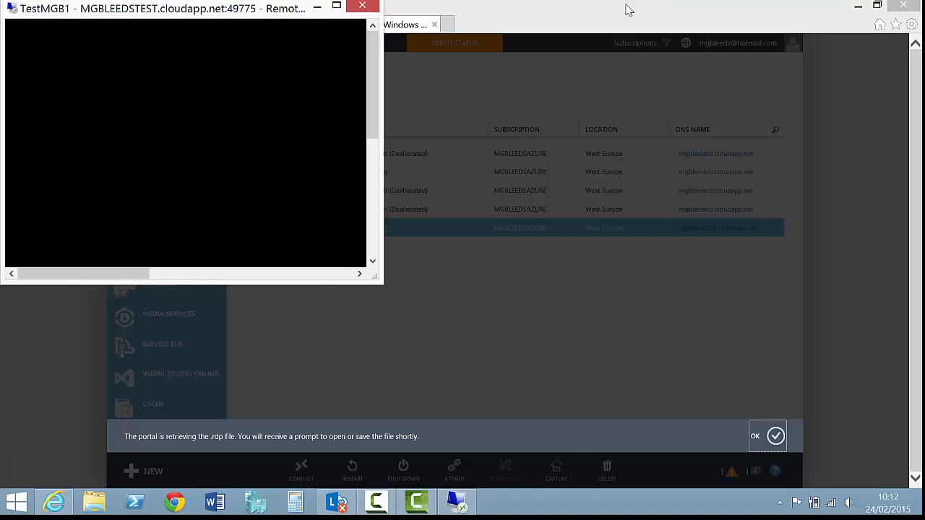
{"action": "left_click", "coordinate": [318, 1]}
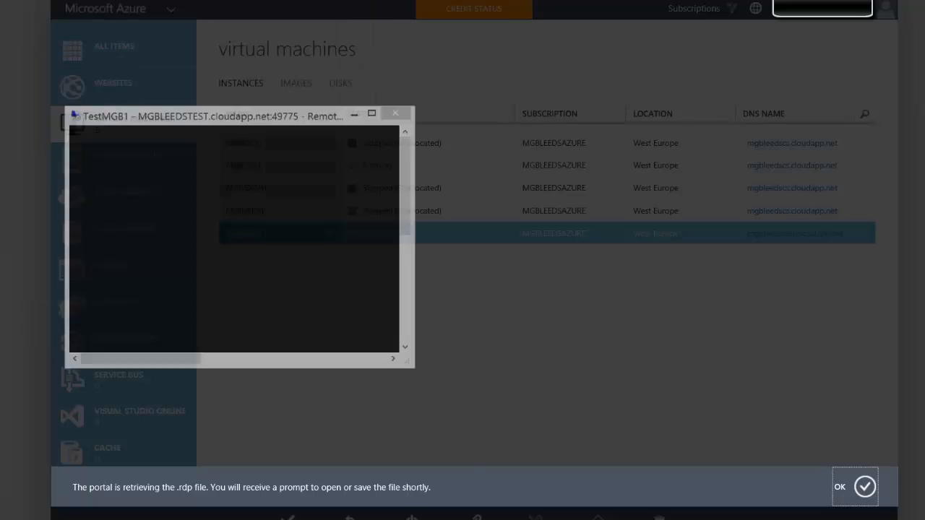
{"action": "left_click", "coordinate": [864, 487]}
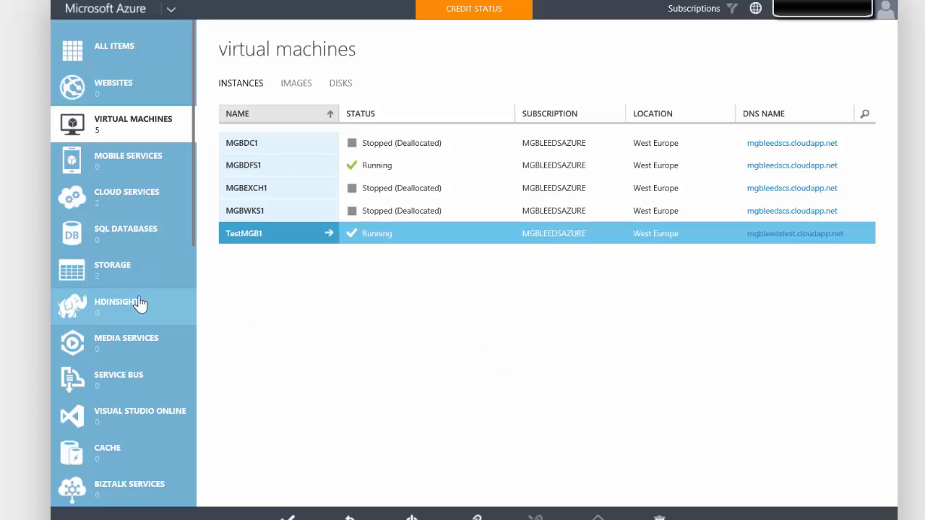
Inspect the files in the vhds container of the testmgbleeds storage account and return to the storage list
{"action": "left_click", "coordinate": [117, 272]}
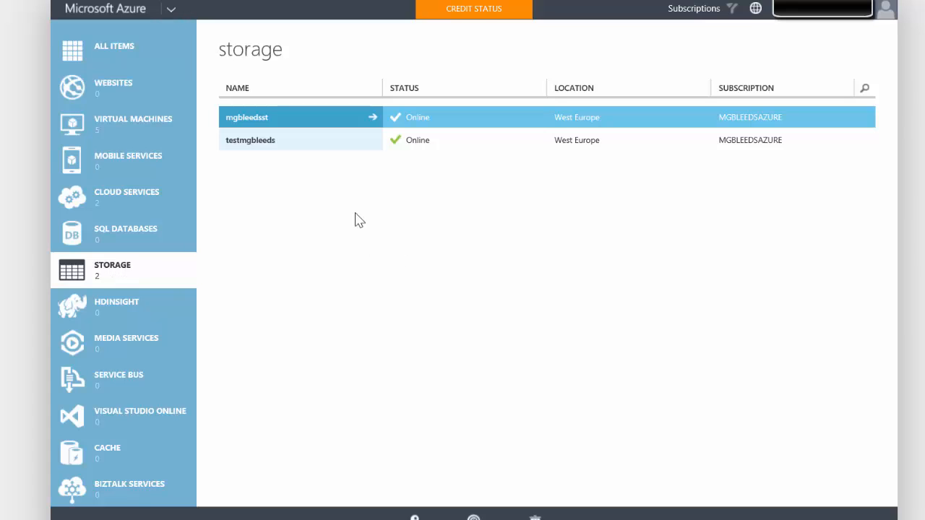
{"action": "left_click", "coordinate": [258, 148]}
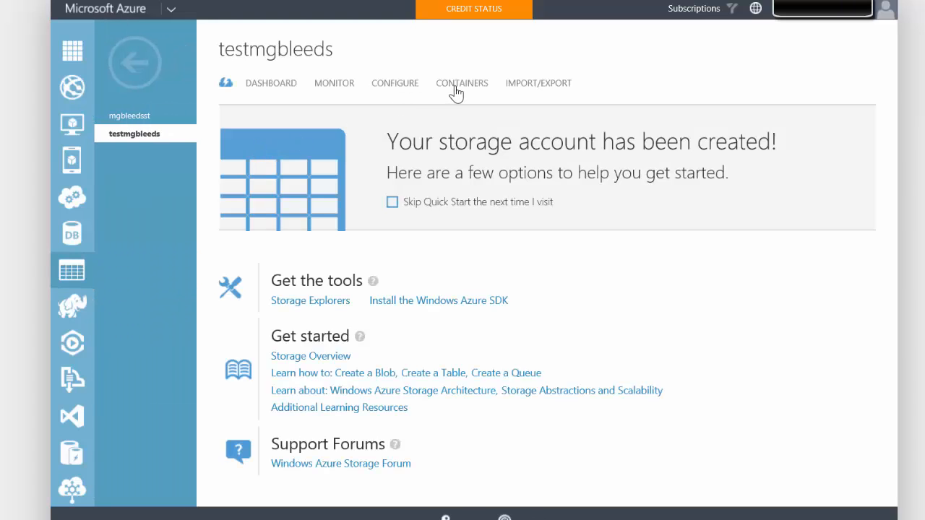
{"action": "left_click", "coordinate": [456, 84]}
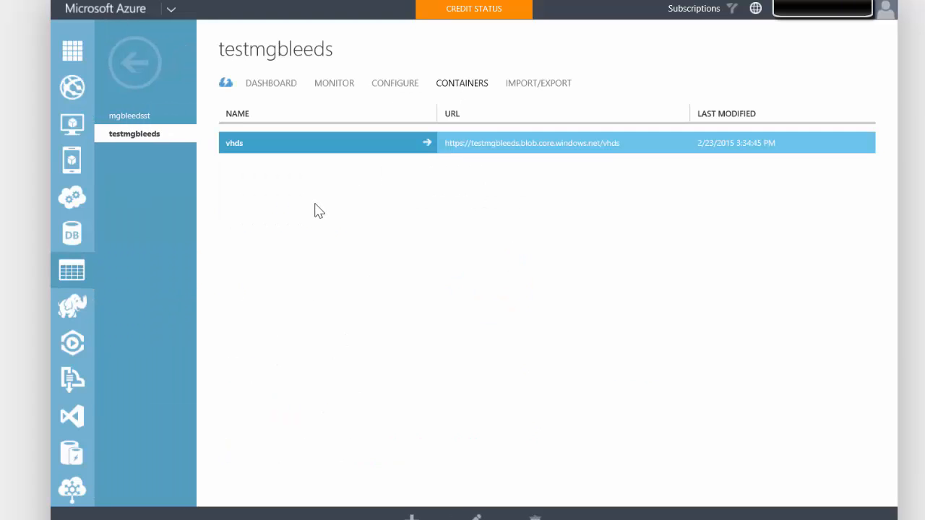
{"action": "left_click", "coordinate": [244, 148]}
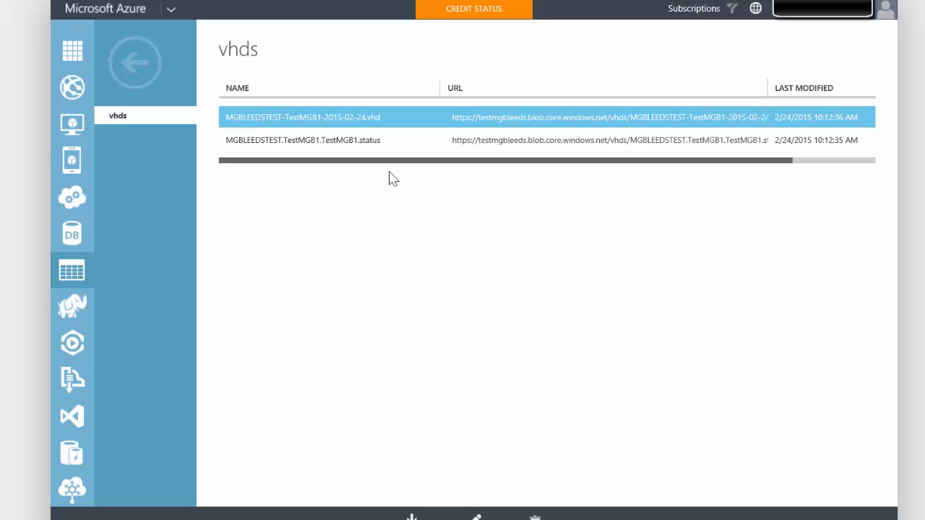
{"action": "left_click", "coordinate": [134, 64]}
{"action": "left_click", "coordinate": [134, 63]}
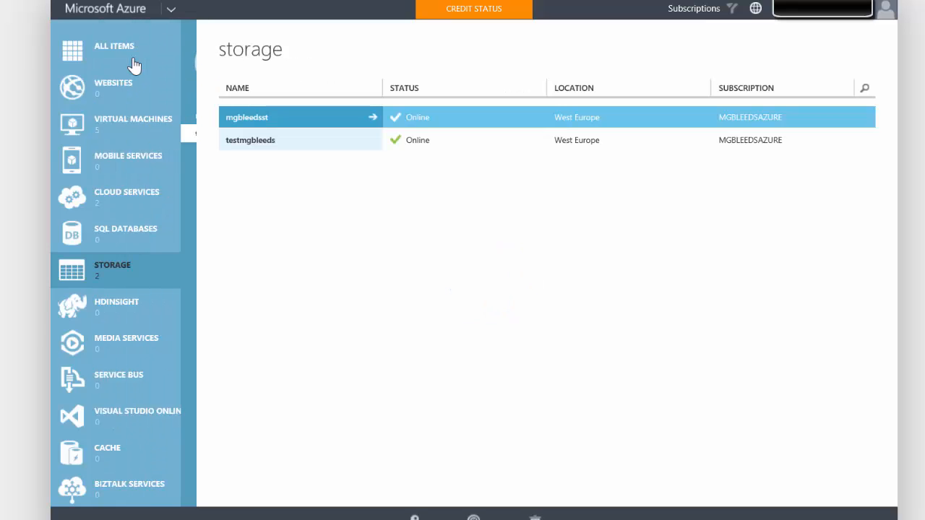
{"action": "left_click", "coordinate": [135, 63]}
Examine the MGBLEEDSTEST cloud service's dashboard details and its list of instances
{"action": "left_click", "coordinate": [130, 195]}
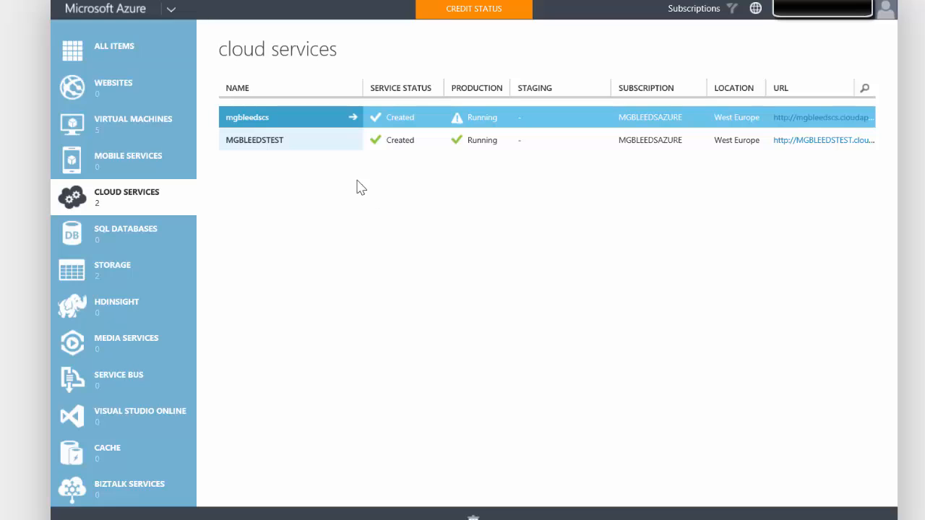
{"action": "left_click", "coordinate": [281, 150]}
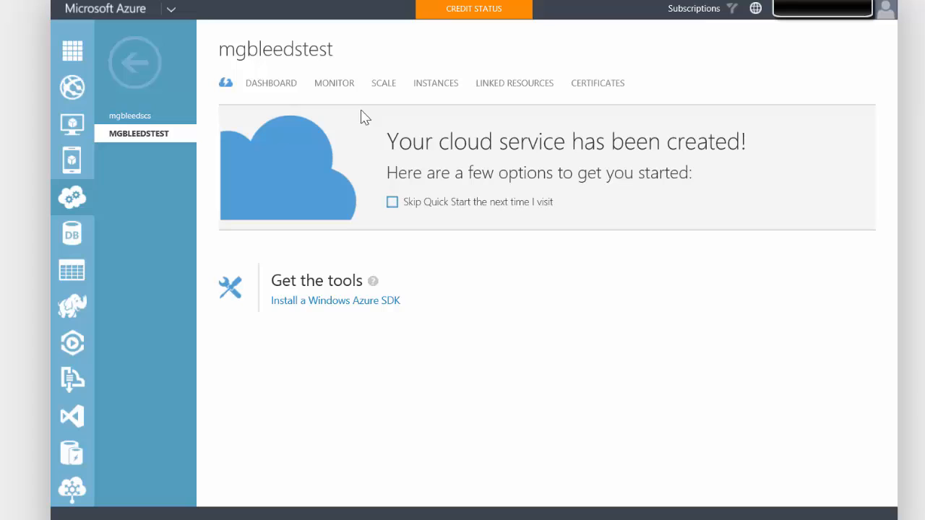
{"action": "left_click", "coordinate": [284, 88]}
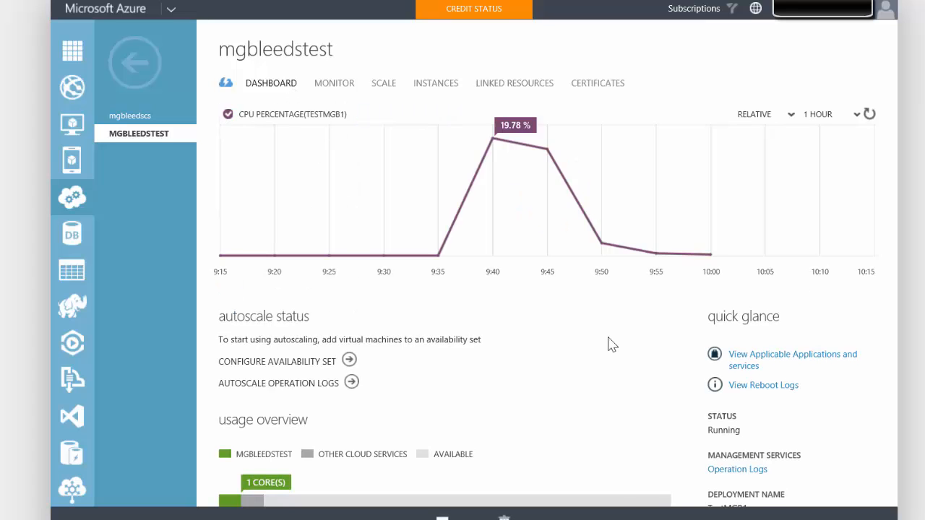
{"action": "scroll", "coordinate": [608, 345], "scroll_direction": "down", "scroll_amount": 5}
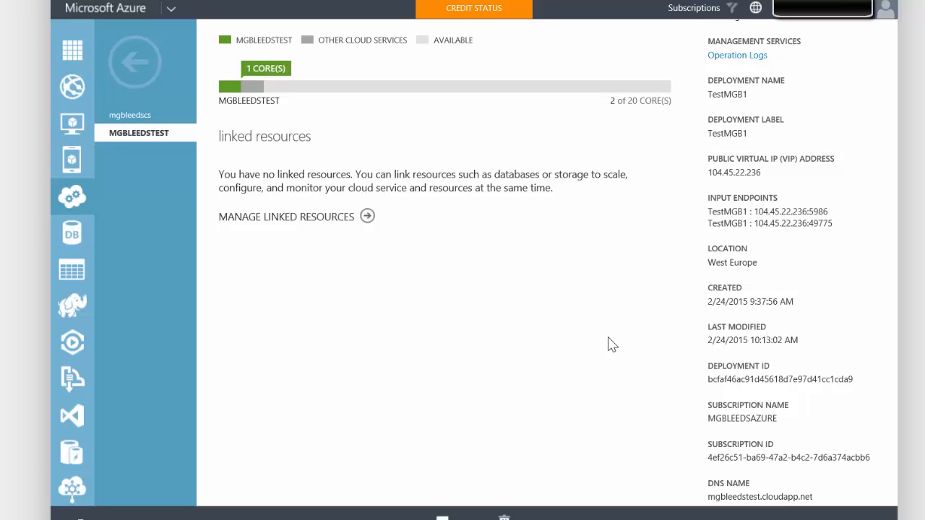
{"action": "scroll", "coordinate": [609, 344], "scroll_direction": "up", "scroll_amount": 6}
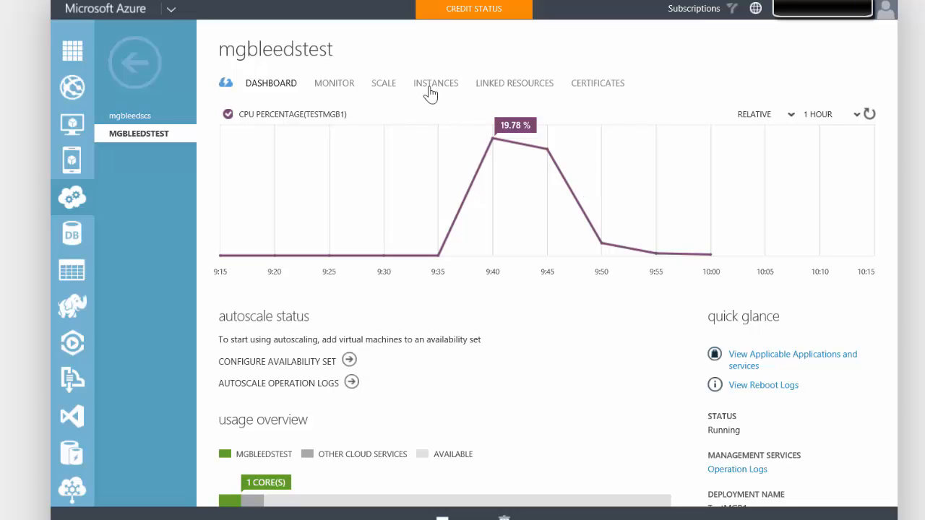
{"action": "left_click", "coordinate": [430, 95]}
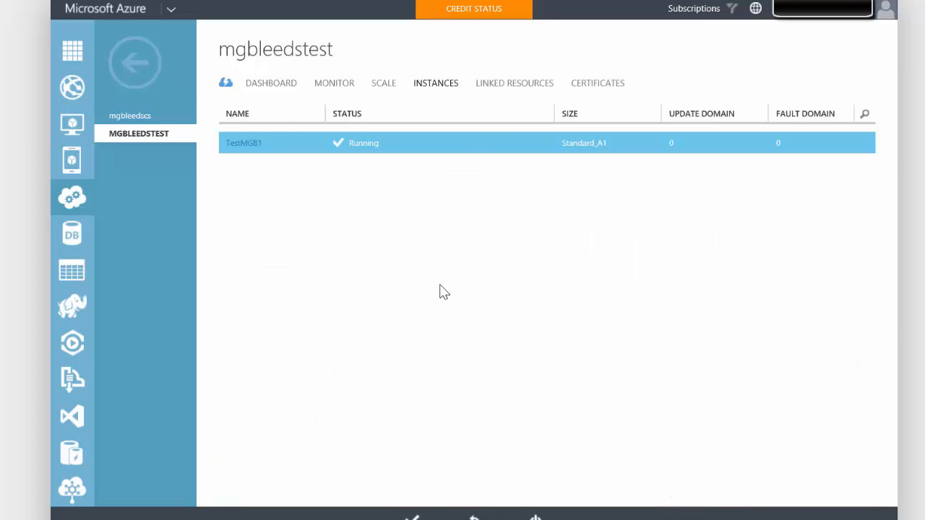